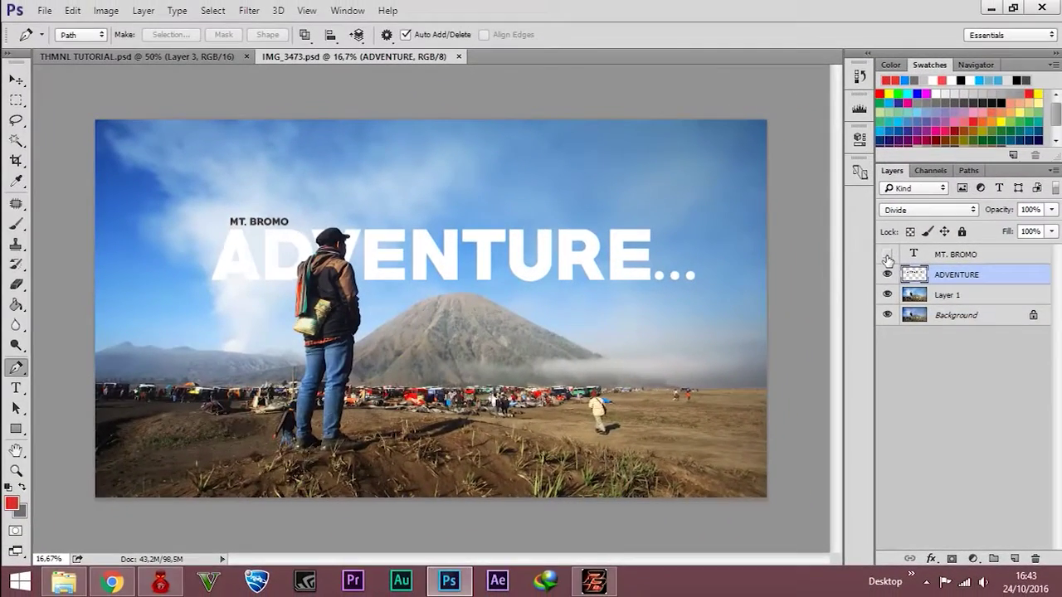
- Toggle the MT. BROMO and ADVENTURE layers' visibility to compare the photo with and without text
left_click(887, 253)
left_click(886, 275)
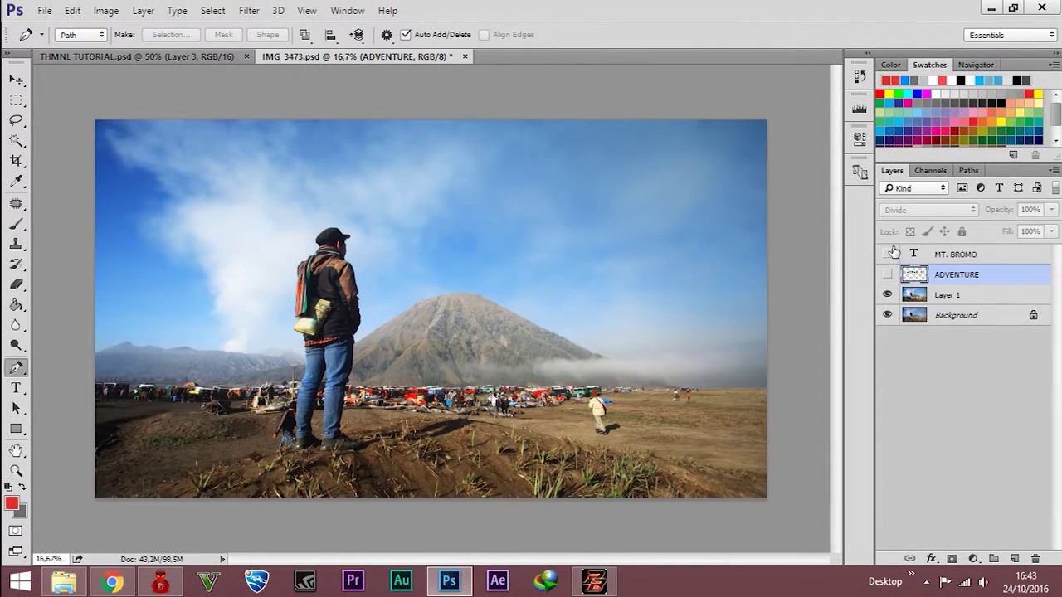
left_click(887, 254)
left_click(886, 274)
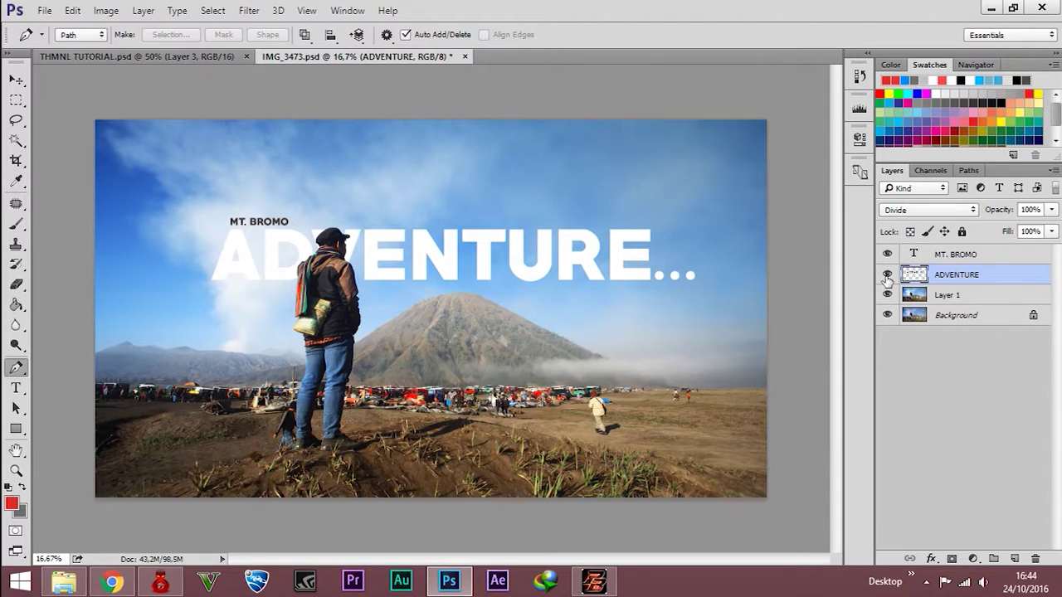
left_click(887, 275)
left_click(887, 254)
- Delete the MT. BROMO and ADVENTURE text layers
left_click(954, 260)
key("Delete")
key("Delete")
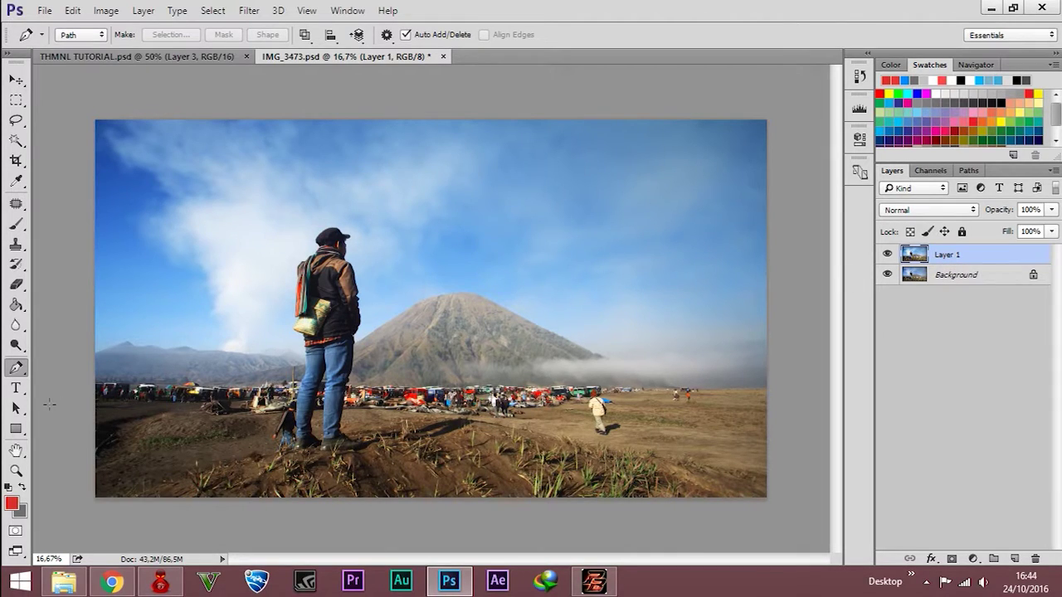
left_click(15, 387)
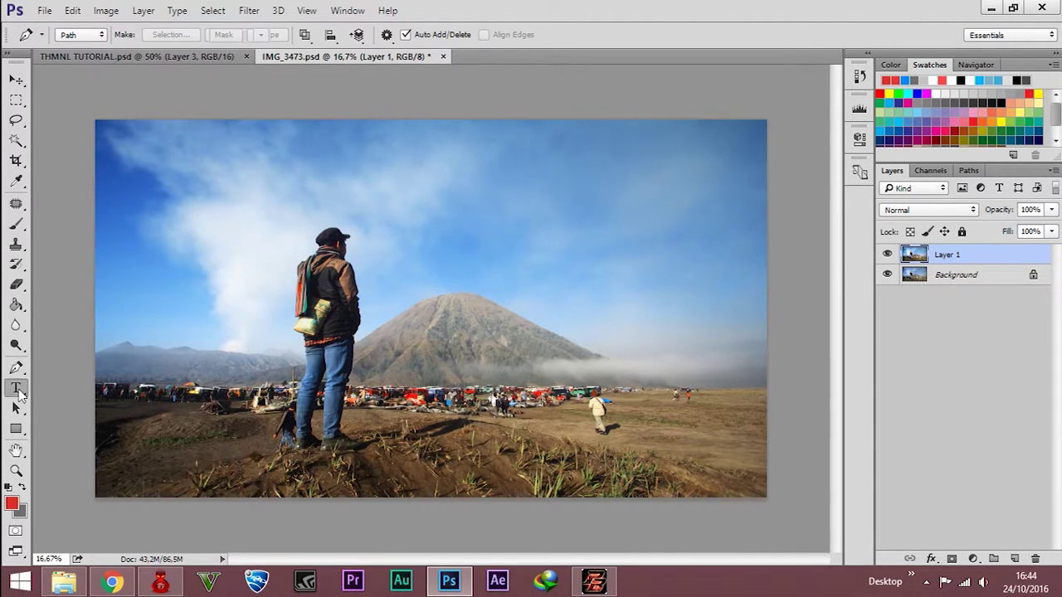
- Type ADVENTURE above the hiker's head in white Bebas Neue Regular 150 pt and commit it
left_click(370, 223)
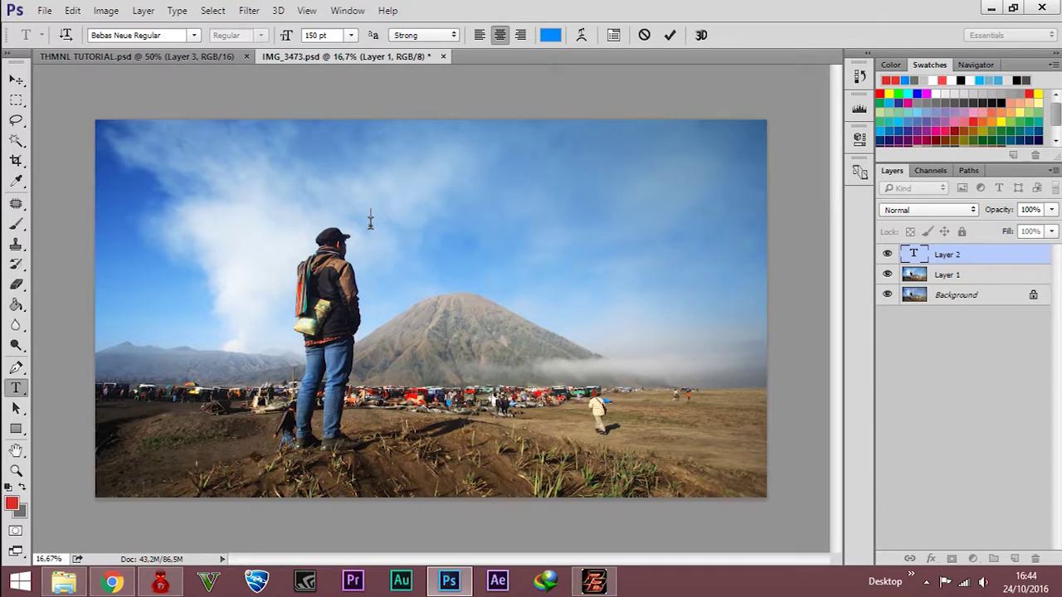
type("DVENTURE")
key("ctrl+a")
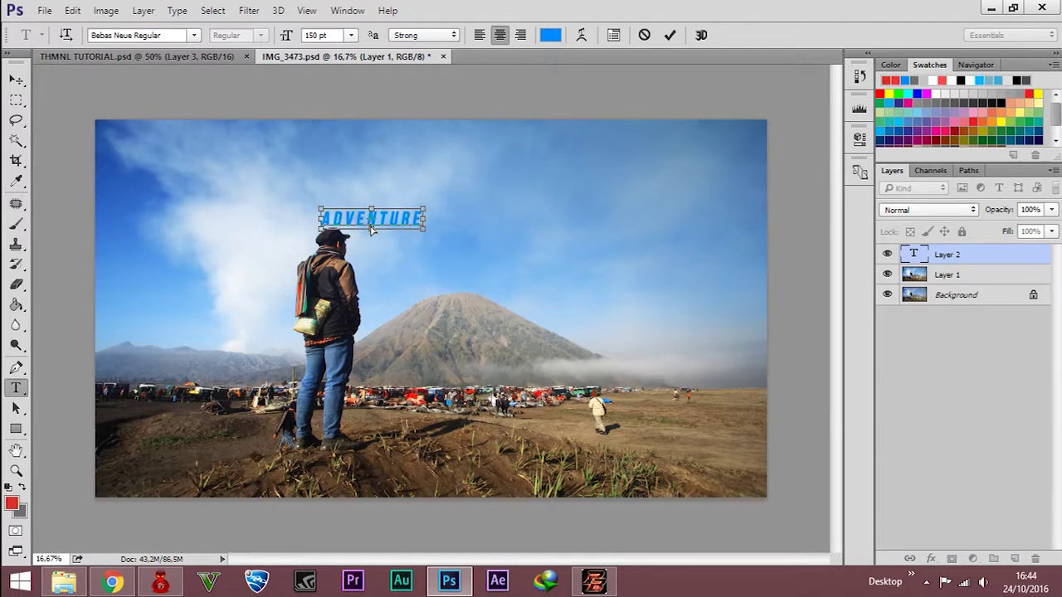
key("ctrl+a")
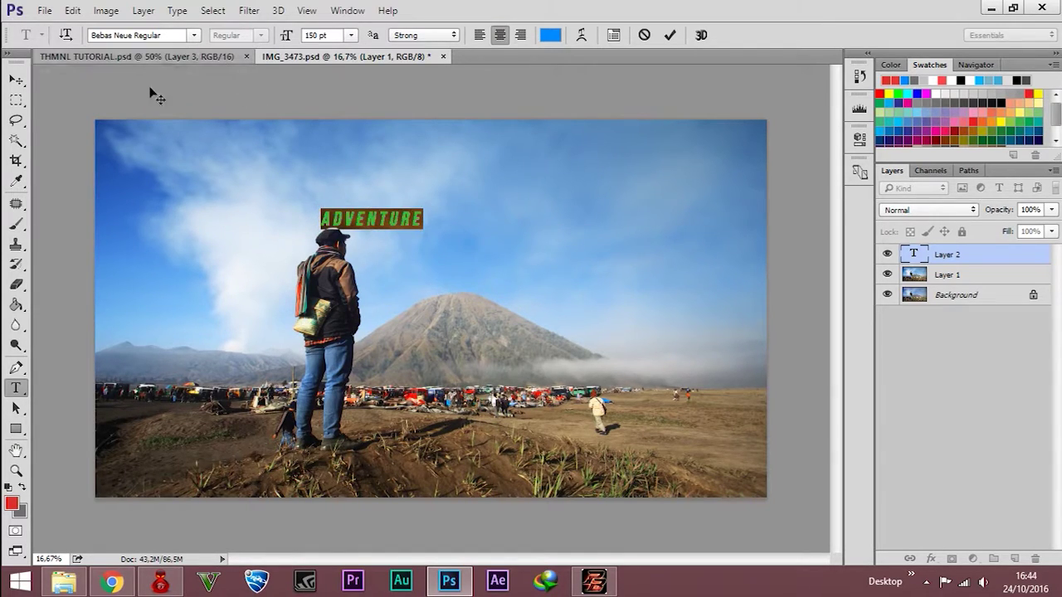
left_click(9, 489)
left_click(22, 489)
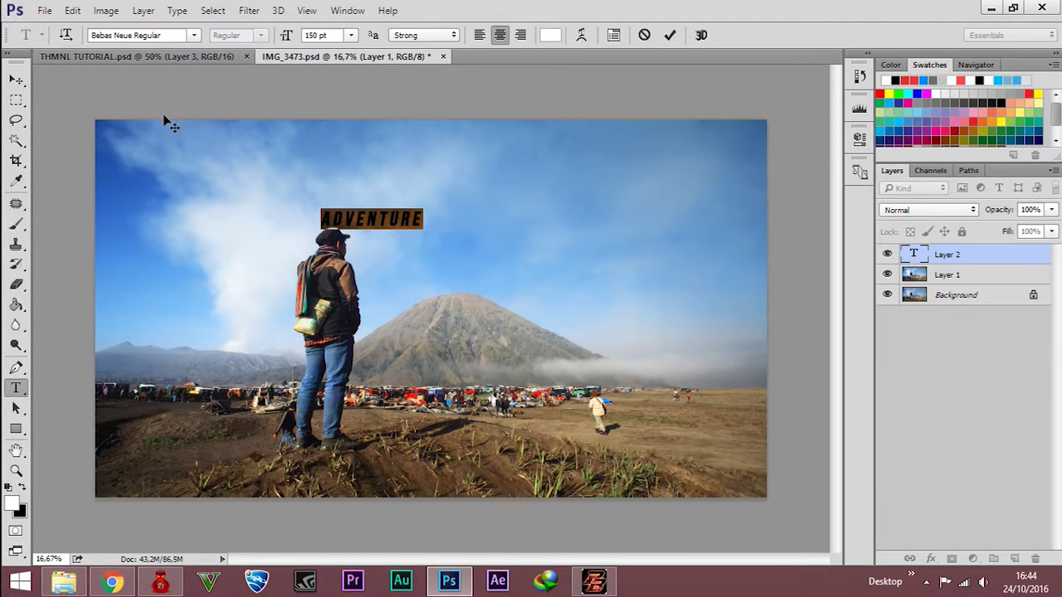
left_click(186, 35)
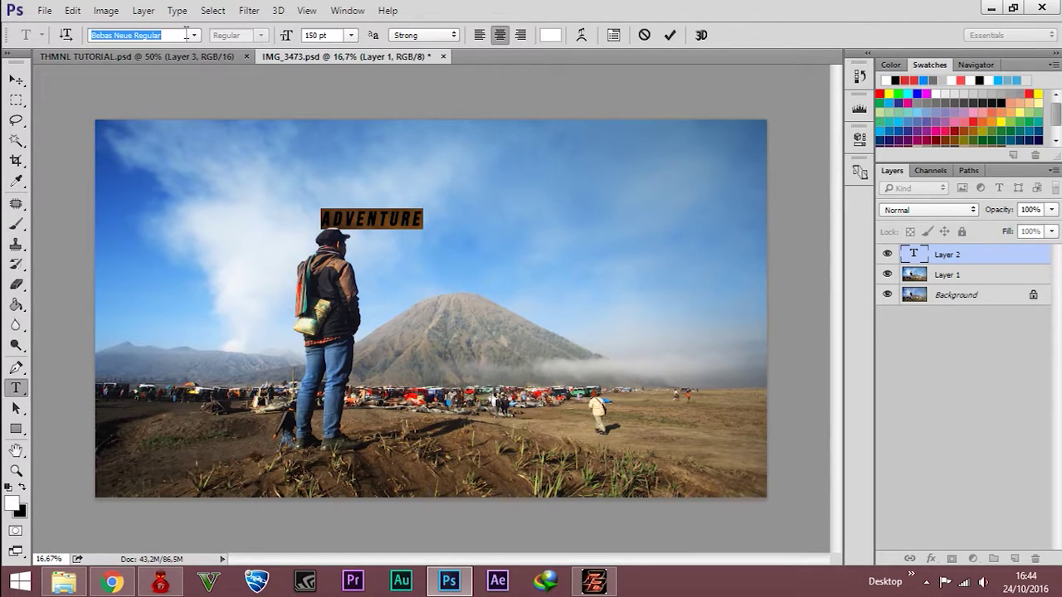
left_click(16, 79)
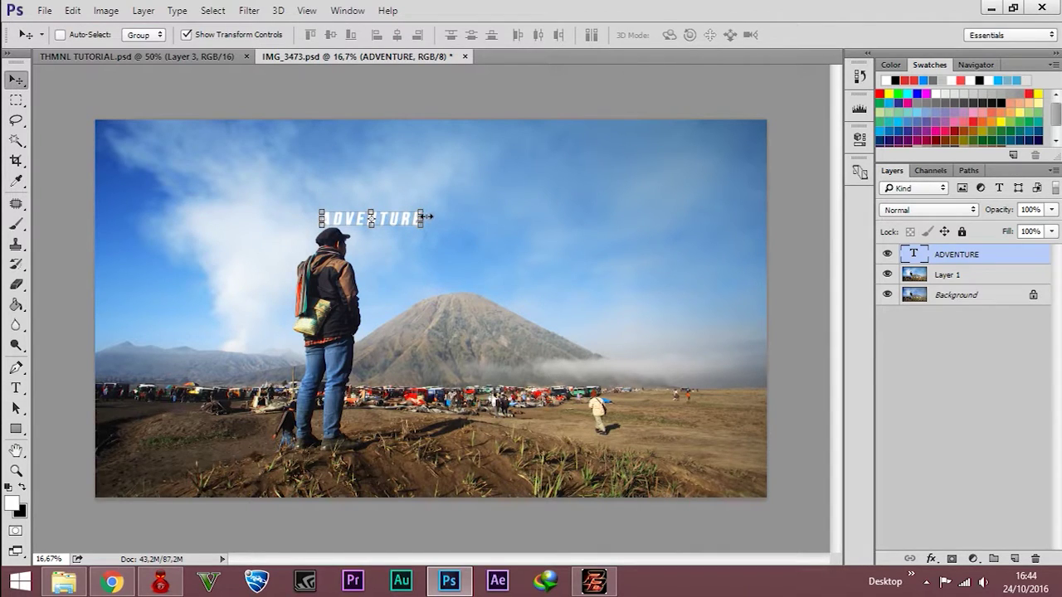
- Scale ADVENTURE up about 390% to 585.82 pt and place it across the sky behind the hiker's head
left_click_drag(422, 212, 718, 151)
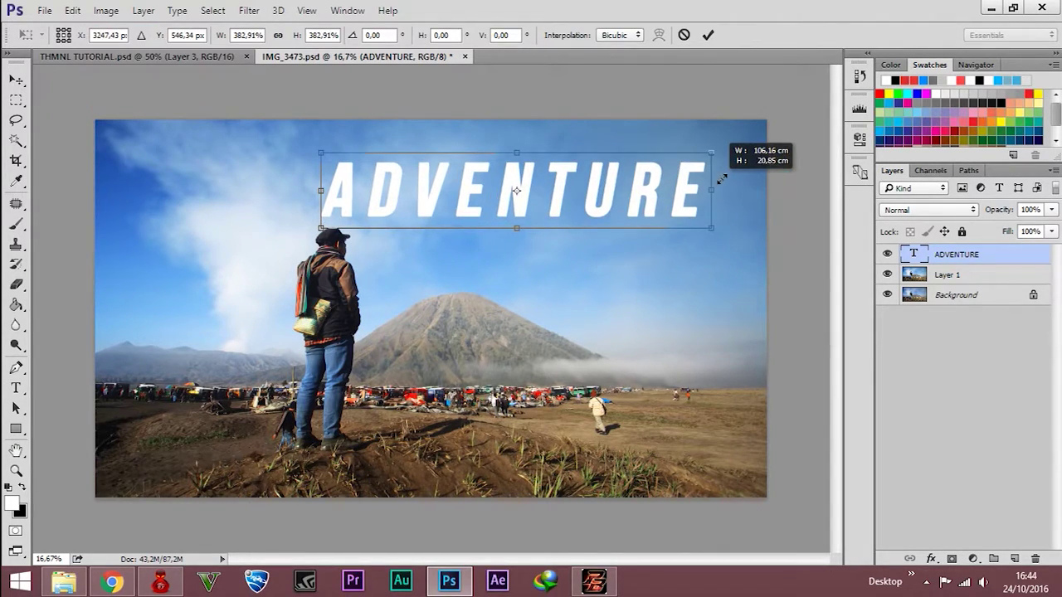
left_click_drag(630, 196, 566, 243)
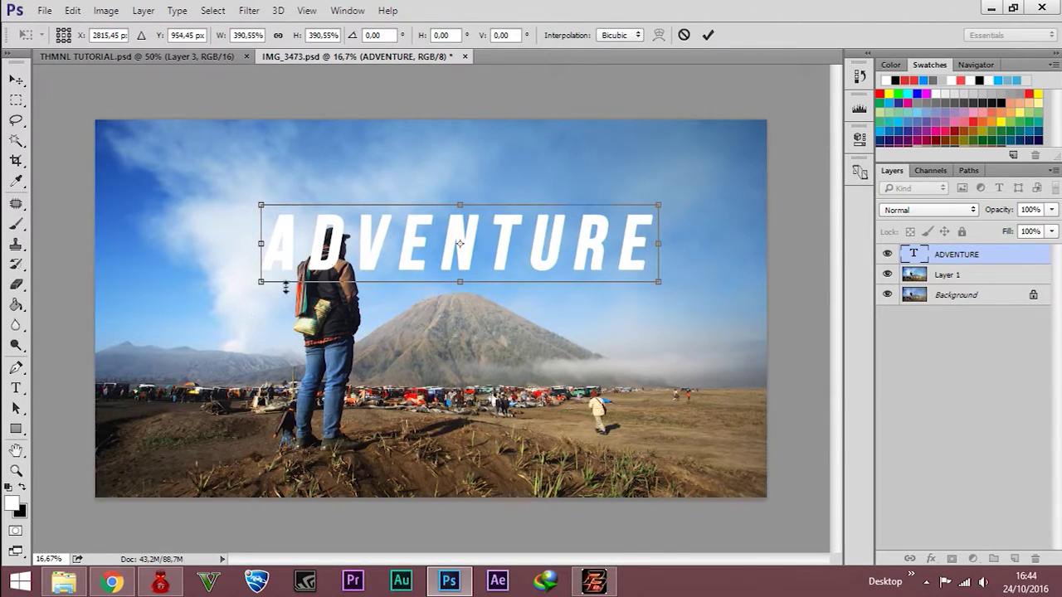
left_click(707, 35)
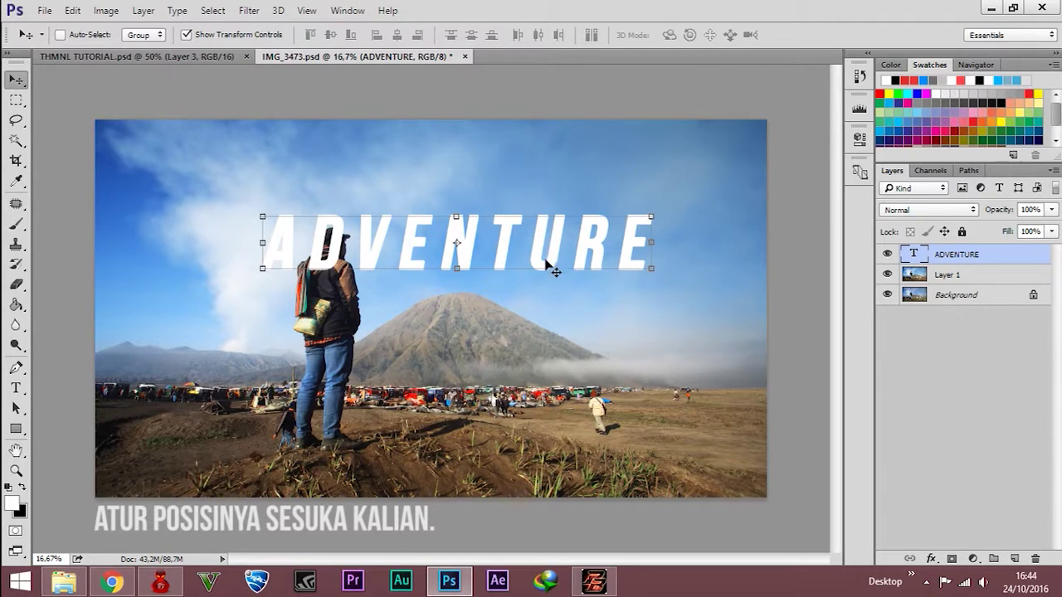
left_click_drag(559, 248, 534, 263)
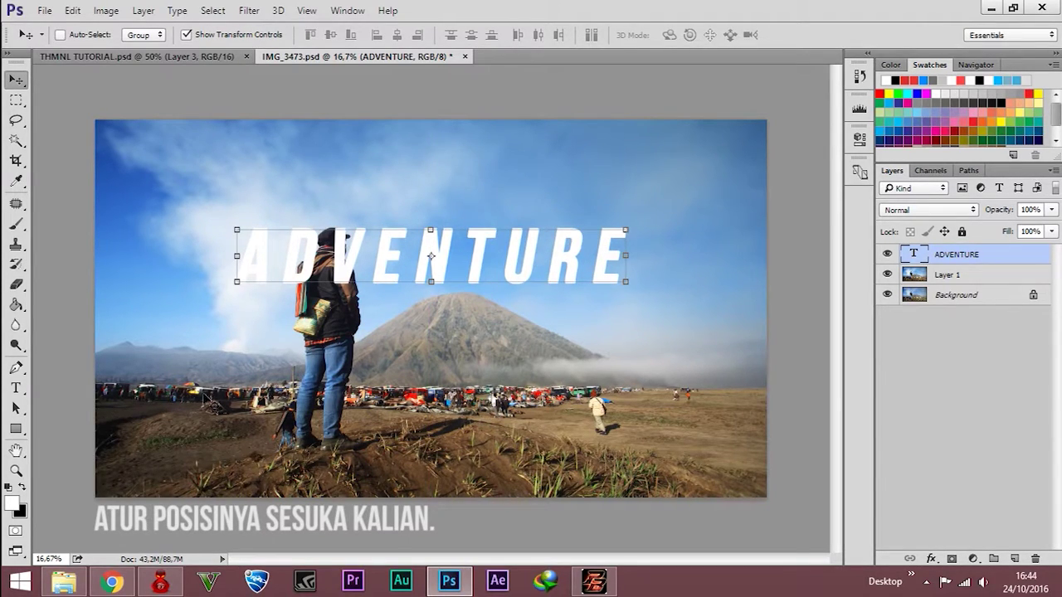
left_click(16, 387)
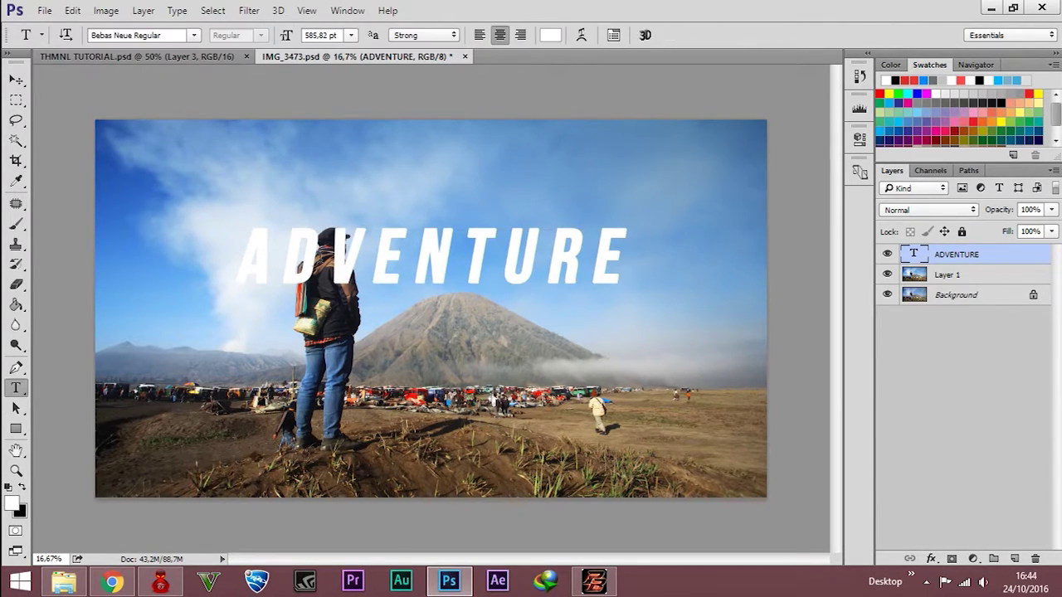
- Change the ADVENTURE text's font to PRIMETIME Regular
left_click(433, 257)
key("ctrl+a")
left_click(171, 35)
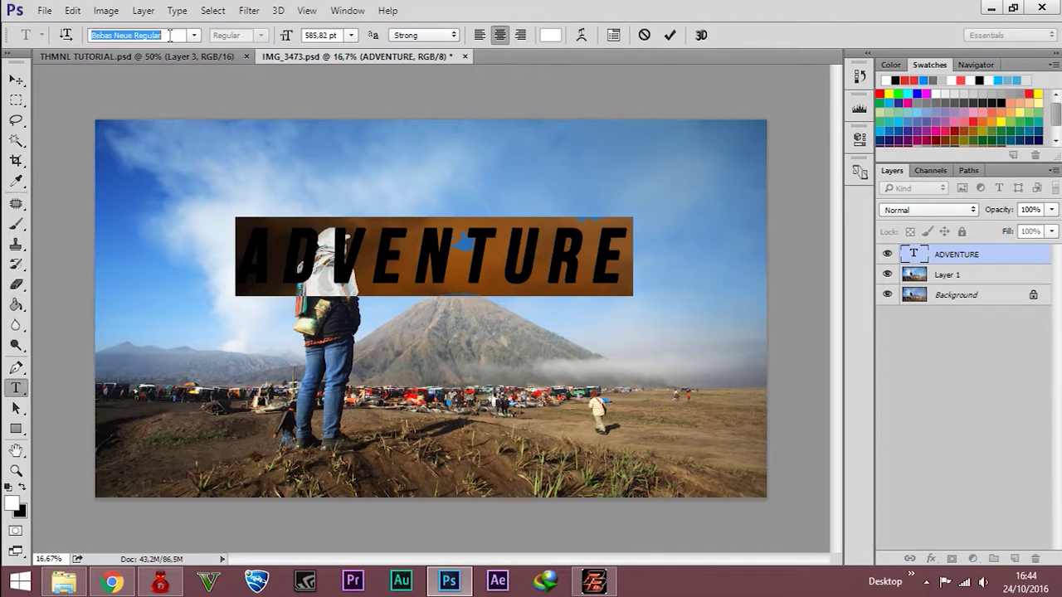
type("PRIME")
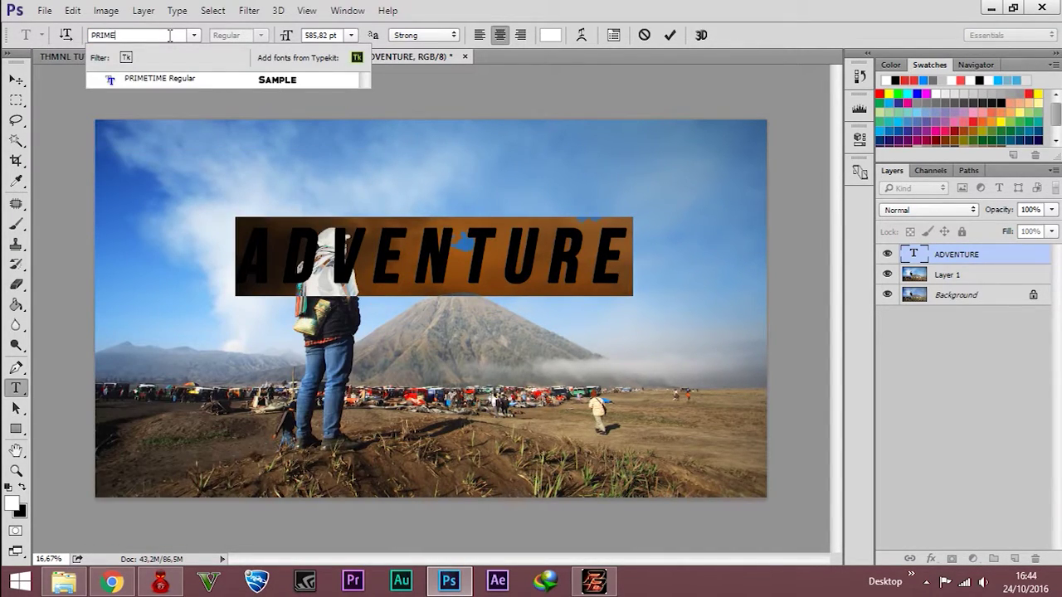
key("Return")
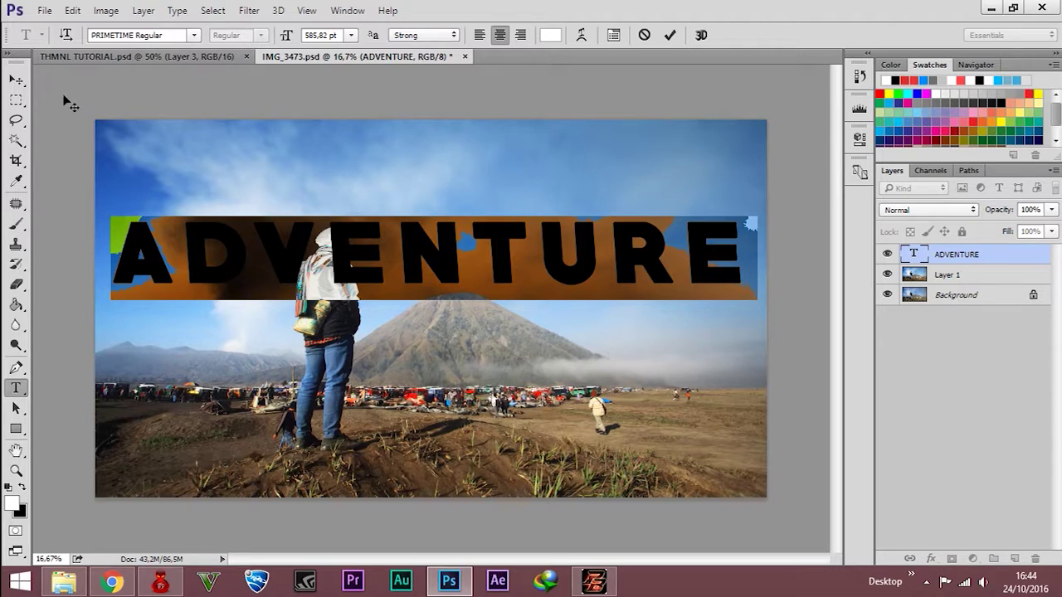
left_click(16, 79)
- Narrow ADVENTURE to about 68% width and recentre it over the hiker
key("ctrl+t")
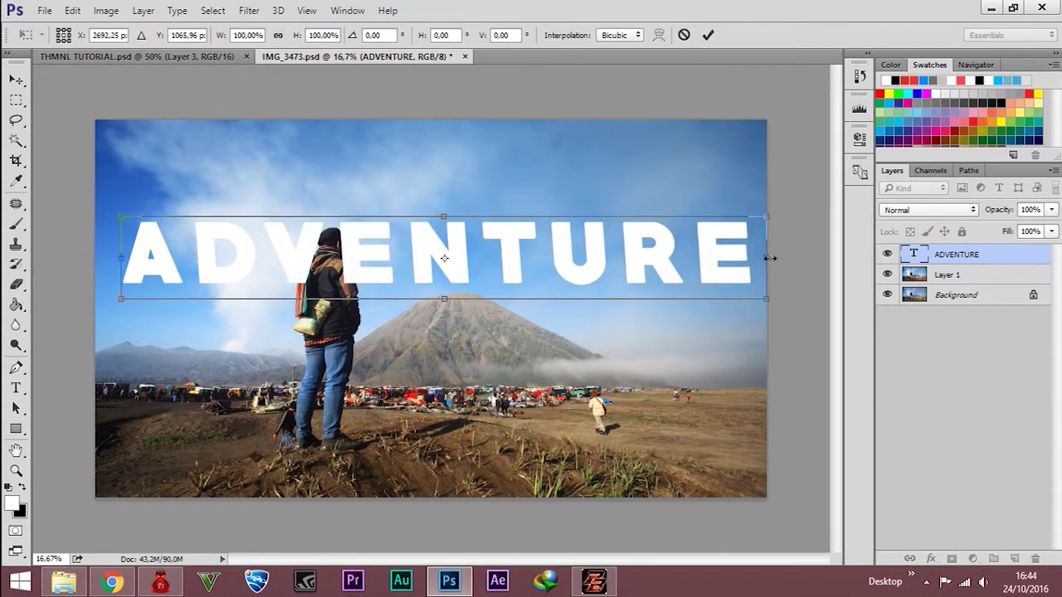
left_click_drag(770, 258, 562, 257)
left_click_drag(377, 253, 494, 234)
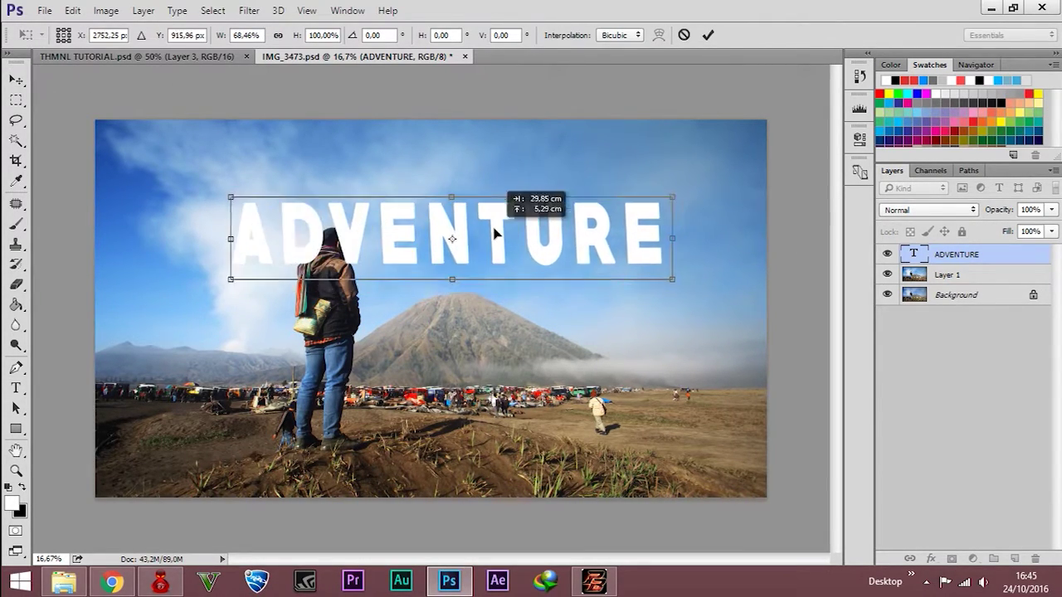
key("Return")
left_click_drag(494, 234, 486, 232)
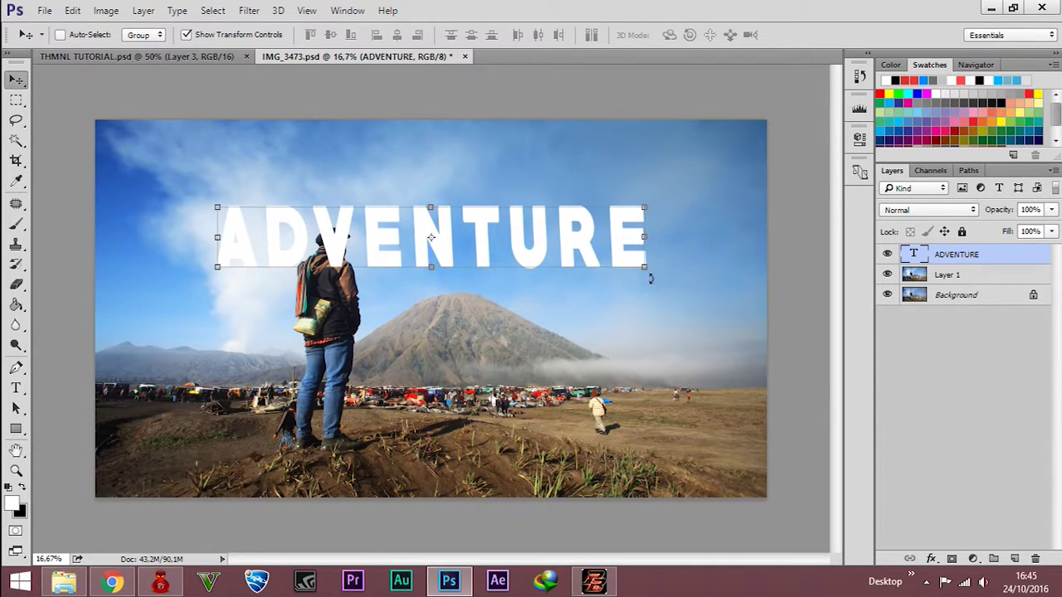
- Rasterize the ADVENTURE type layer from the Brush tool's prompt, then briefly hide it to compare
left_click(17, 224)
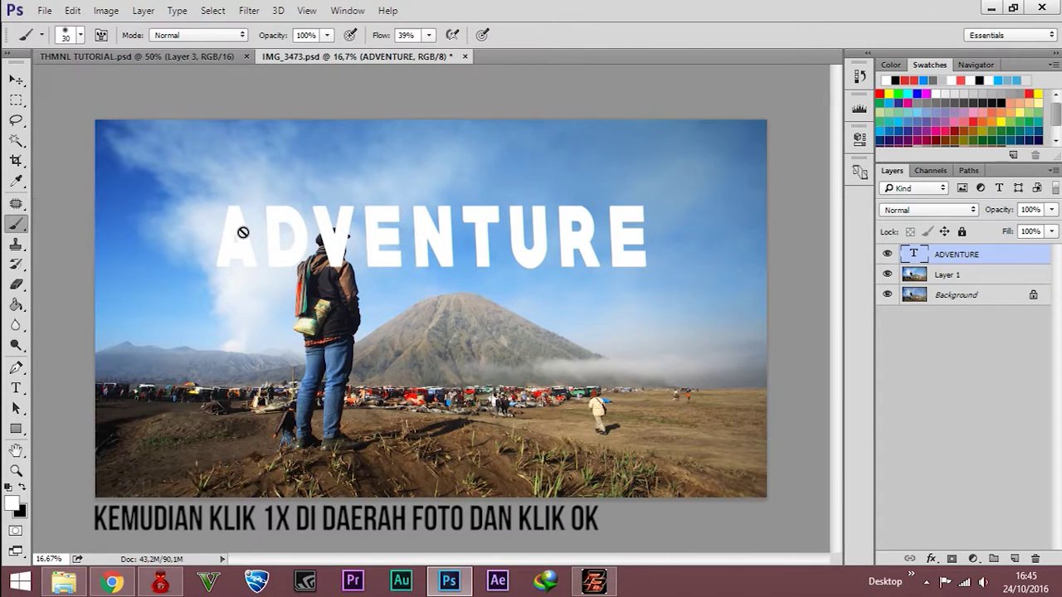
left_click(317, 238)
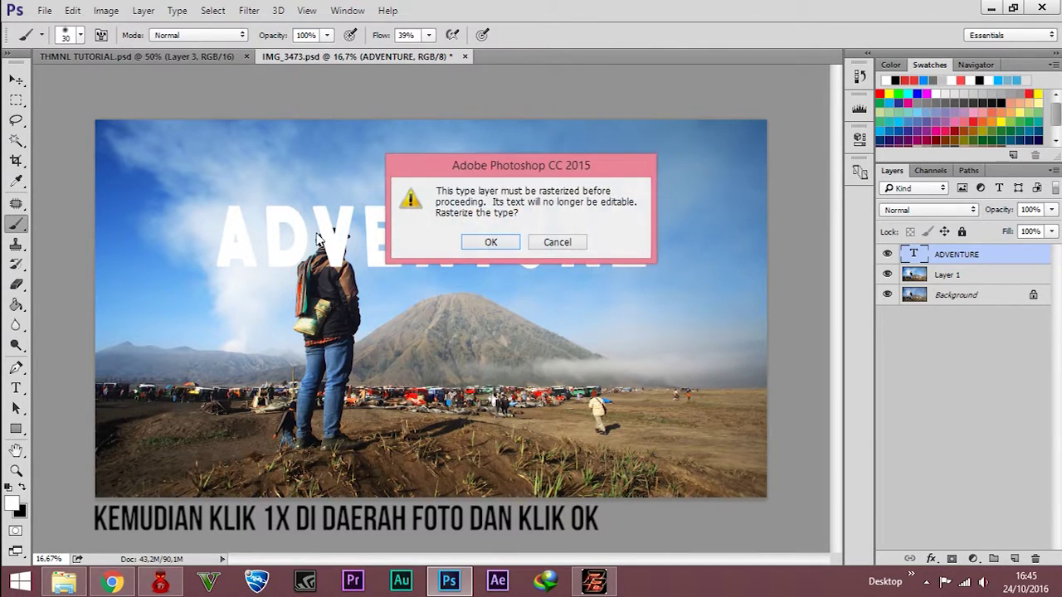
left_click(491, 242)
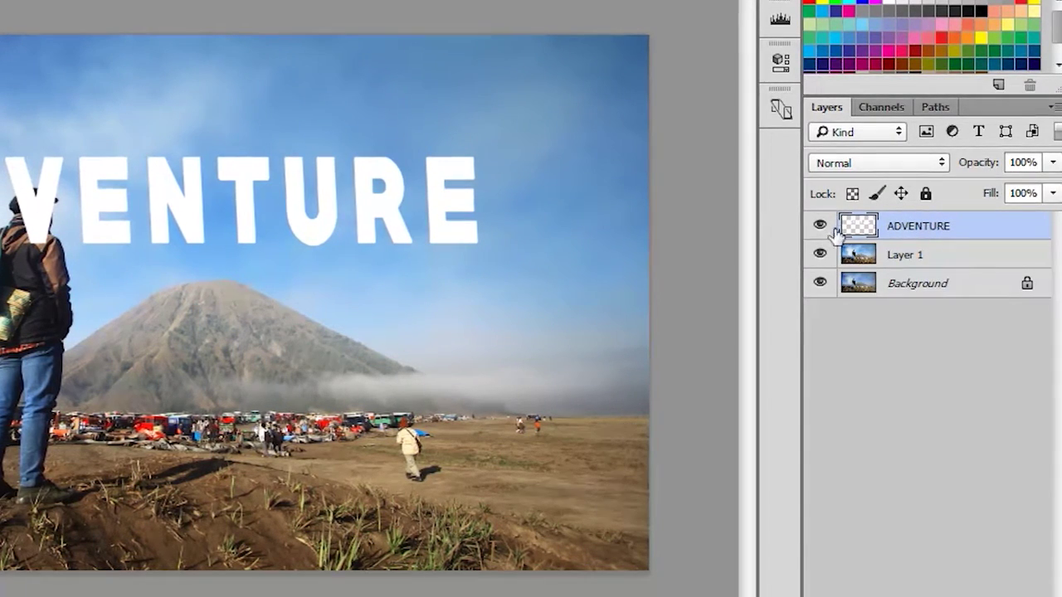
left_click(819, 224)
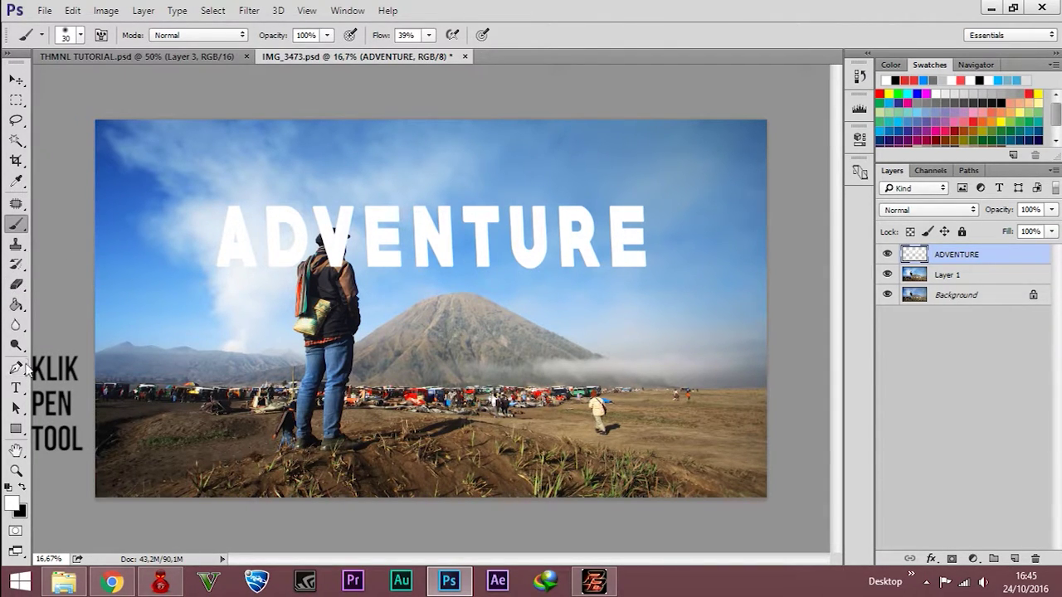
- Lower the ADVENTURE layer's opacity to 33% so the hiker shows through
left_click(16, 369)
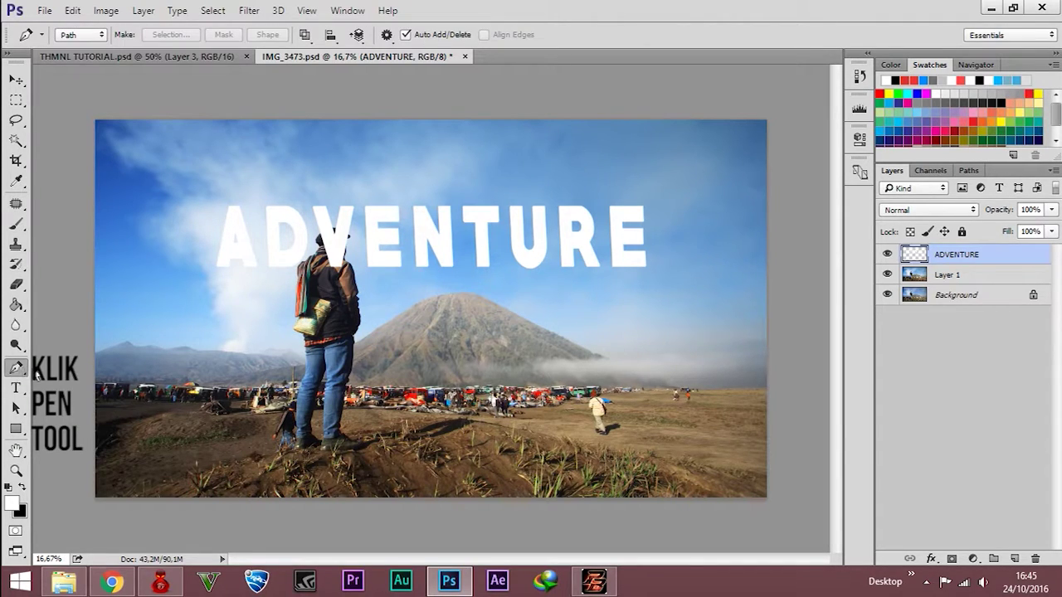
left_click(1051, 210)
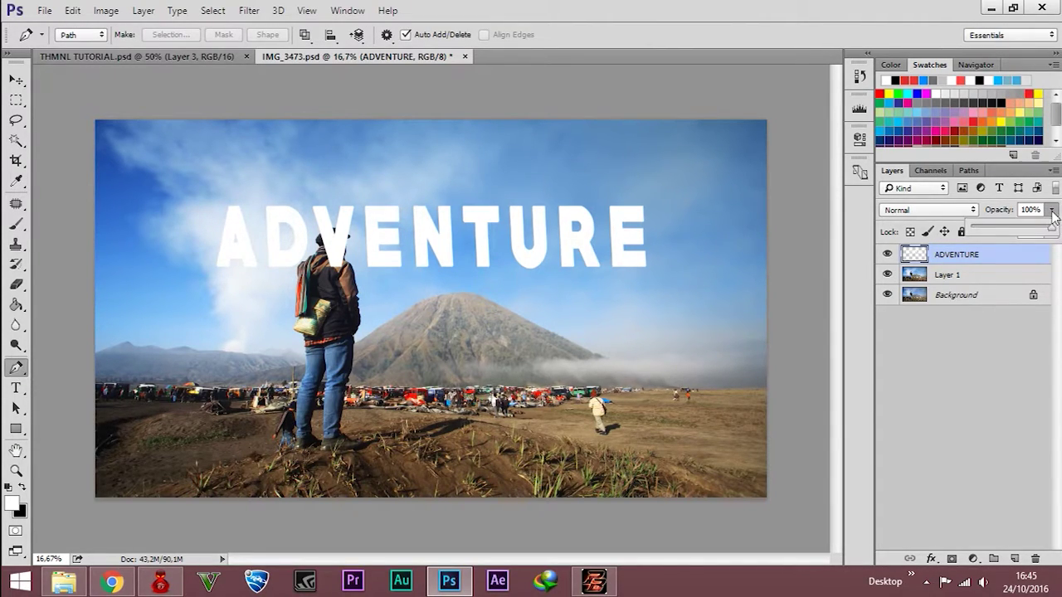
left_click(887, 254)
left_click(887, 254)
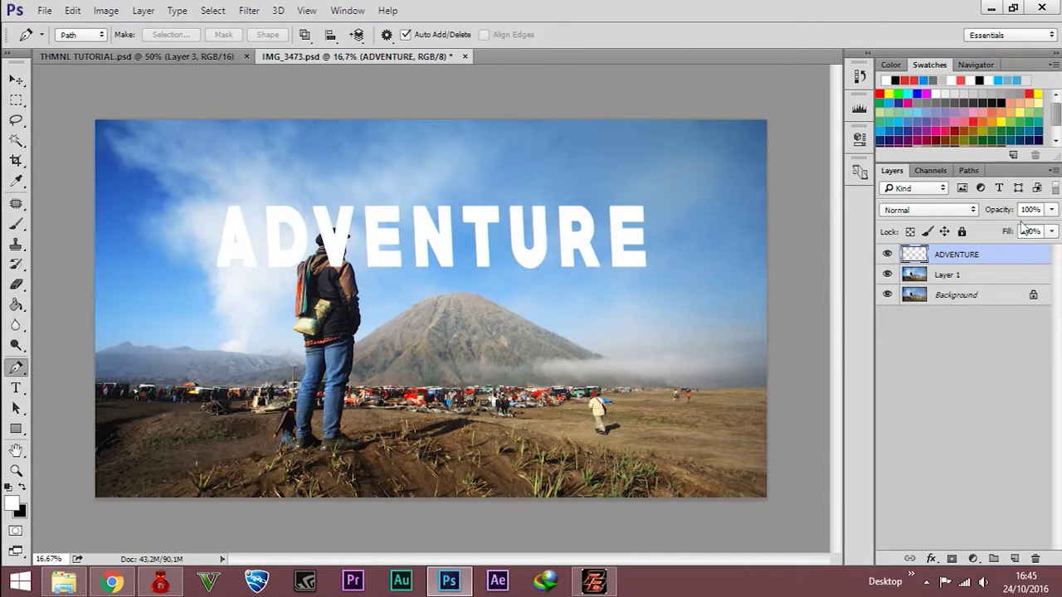
left_click(1051, 210)
left_click_drag(1050, 232, 1029, 233)
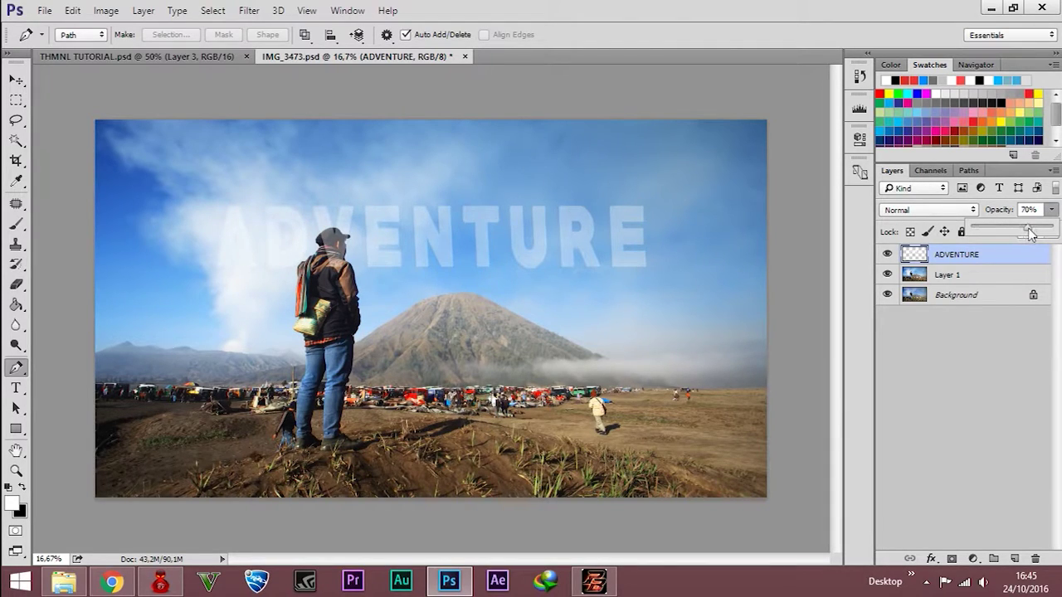
mouse_move(1029, 233)
left_mouse_down()
mouse_move(981, 235)
mouse_move(999, 231)
left_mouse_up()
left_click(783, 255)
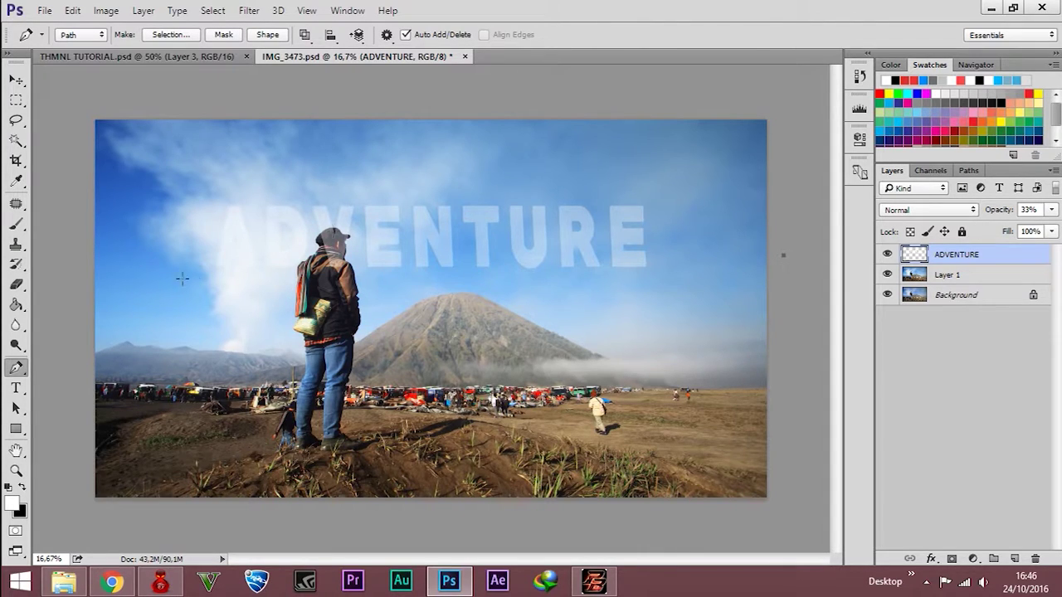
key("ctrl+z")
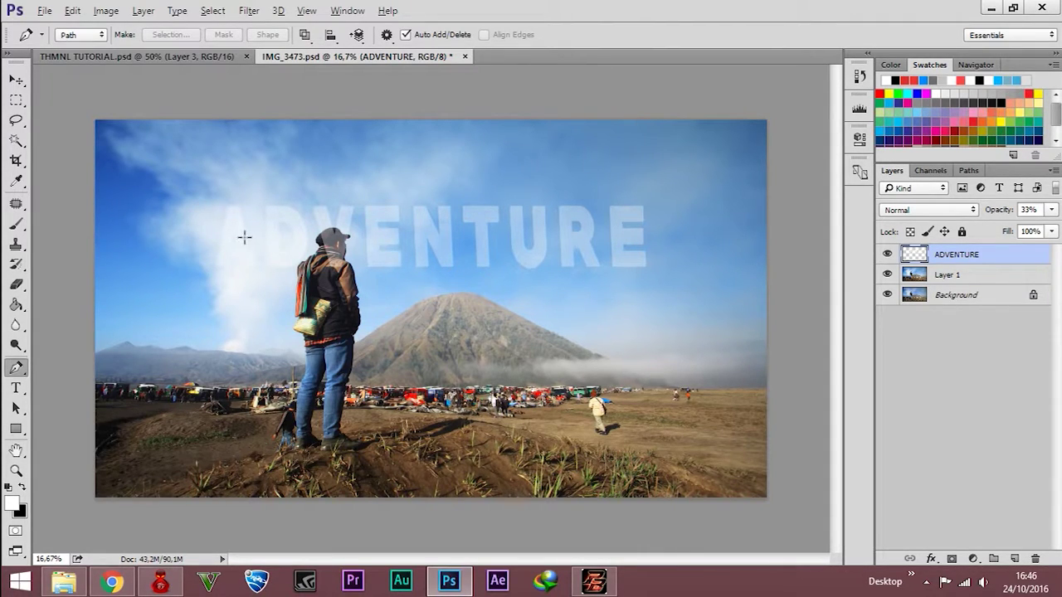
- Zoom in on the hiker's head and start a Pen path along the cap's outline
scroll(248, 239, "up", 2)
scroll(273, 244, "up", 2)
scroll(304, 224, "up", 4)
scroll(348, 217, "up", 3)
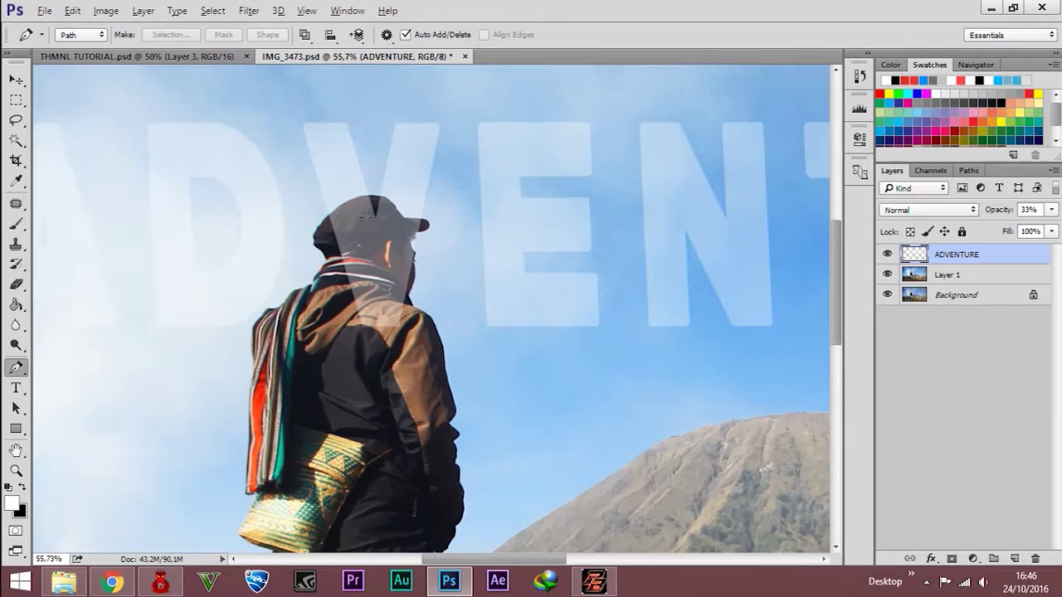
scroll(362, 214, "up", 2)
scroll(353, 214, "up", 2)
scroll(344, 214, "up", 2)
scroll(336, 214, "up", 2)
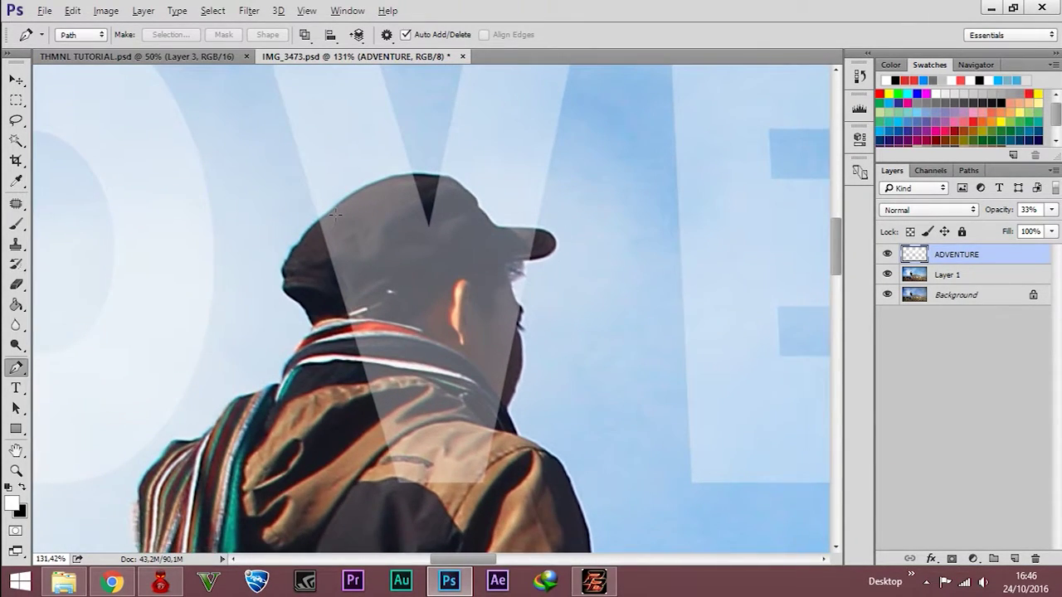
scroll(332, 215, "up", 2)
scroll(316, 218, "up", 1)
scroll(311, 219, "up", 1)
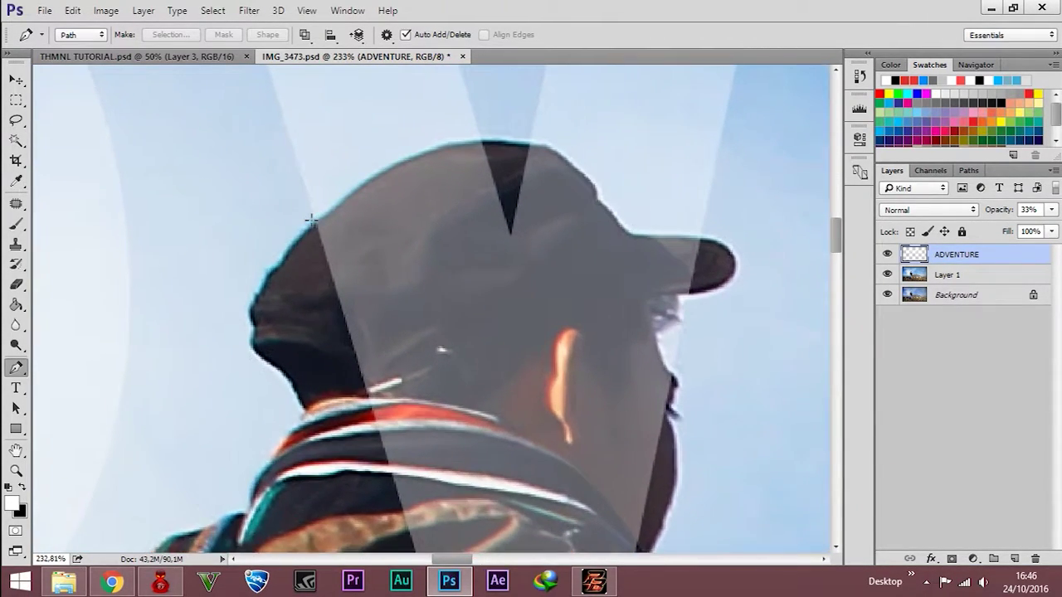
left_click(14, 368)
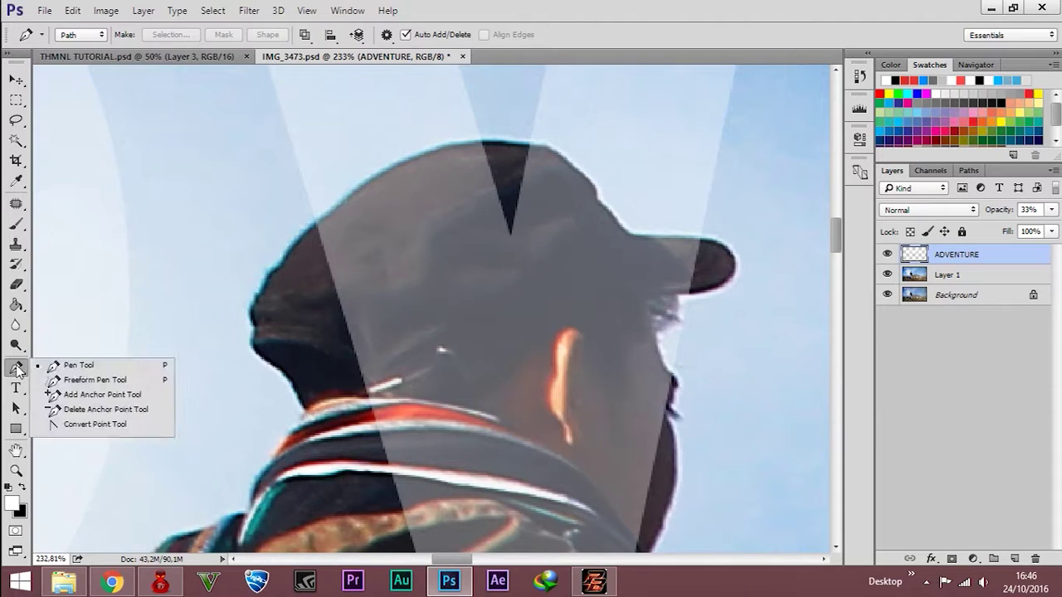
left_click(70, 365)
left_click(311, 222)
left_click(324, 214)
left_click(336, 204)
left_click(348, 192)
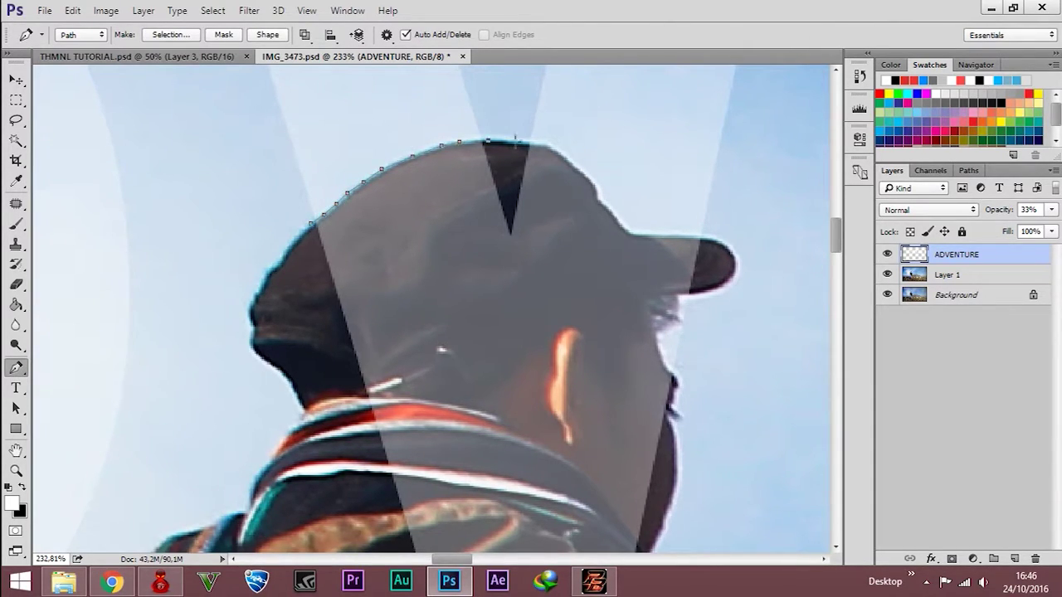
- Continue the path down the neck and around the shoulders, closing it at the cap
scroll(711, 234, "up", 3)
left_click(660, 250)
left_click(637, 274)
left_click(643, 300)
left_click(596, 334)
left_click(615, 384)
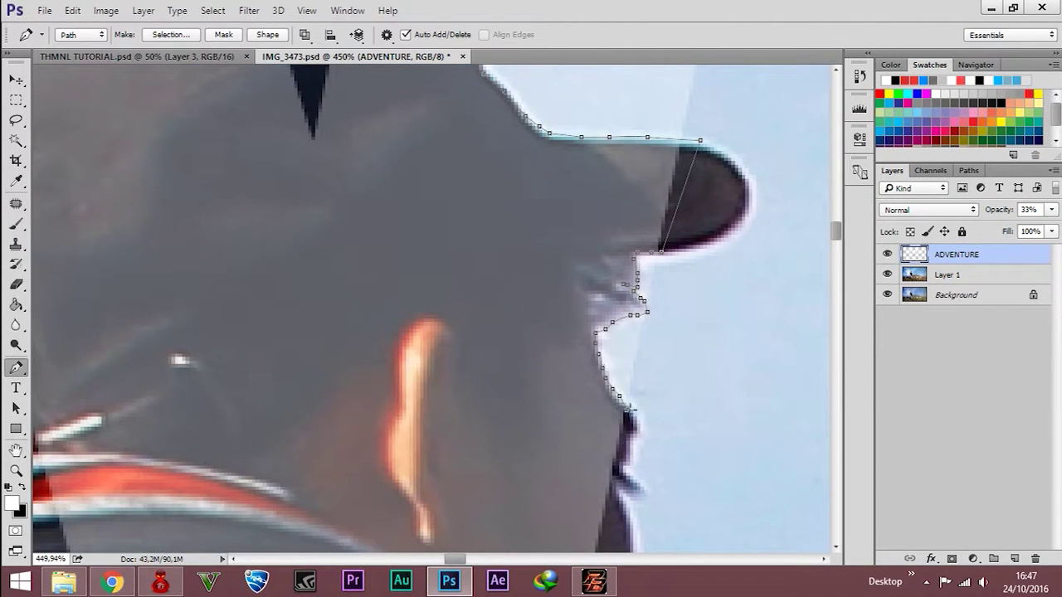
scroll(631, 407, "down", 5)
left_click(389, 433)
left_click(332, 278)
left_click(352, 170)
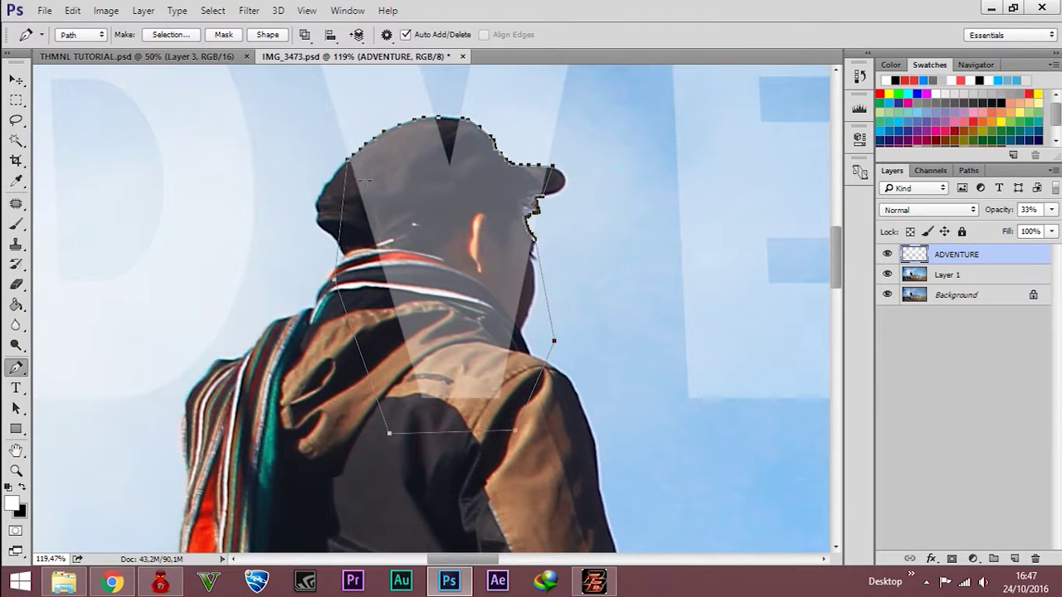
- Convert the head-and-shoulders path into a selection
right_click(403, 224)
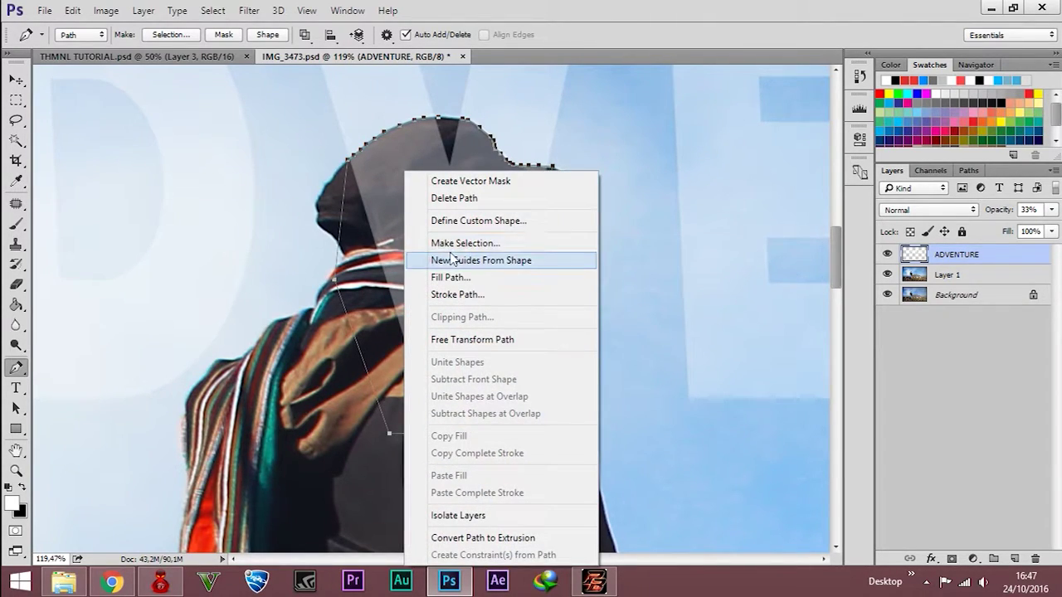
left_click(460, 240)
left_click(706, 196)
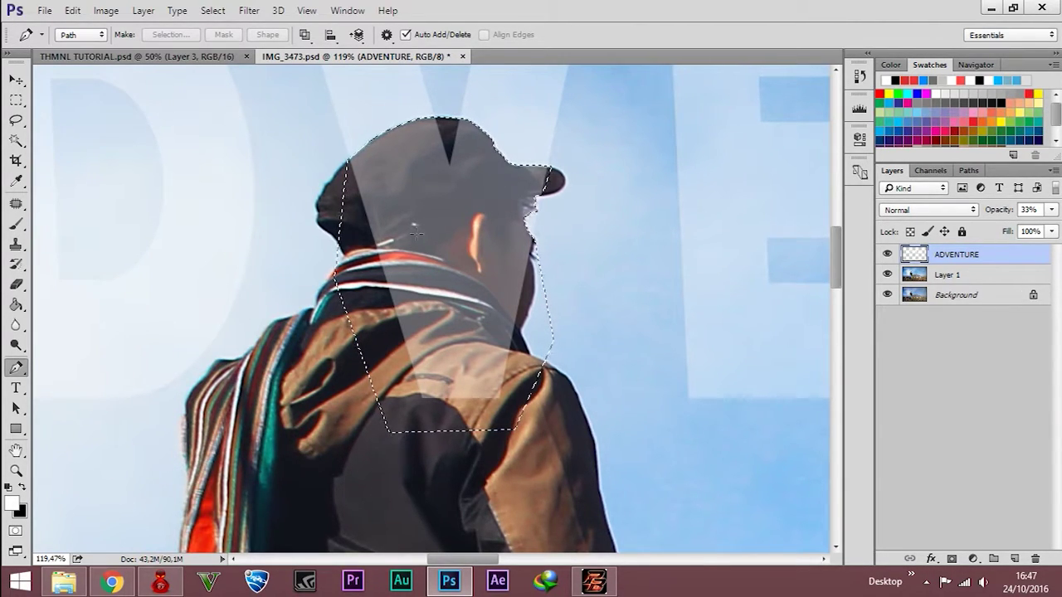
- Delete the ADVENTURE pixels inside the selection, deselect, and zoom back out
scroll(428, 265, "down", 3)
scroll(428, 267, "down", 4)
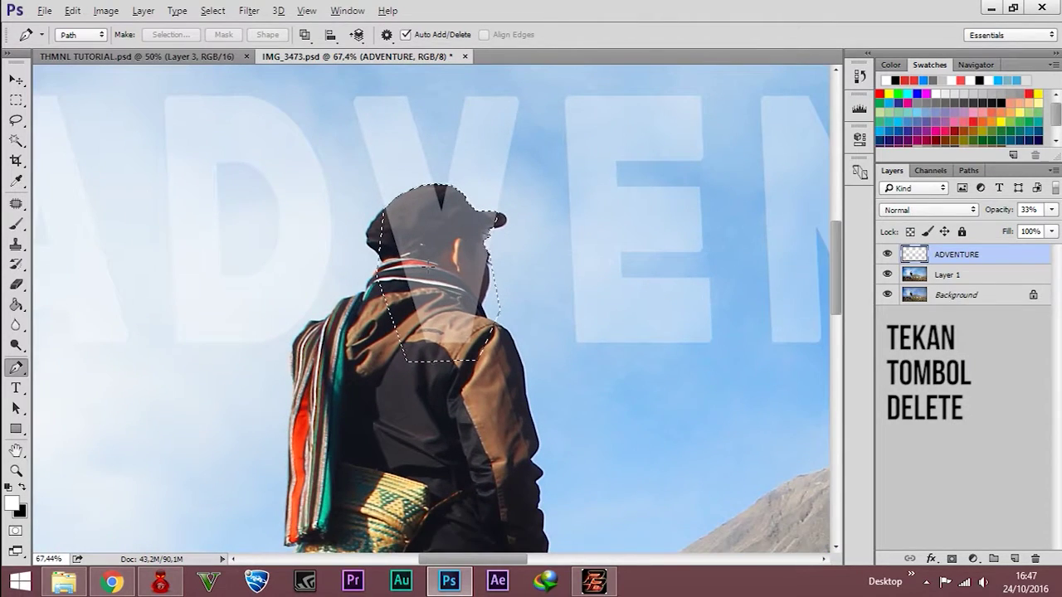
key("Delete")
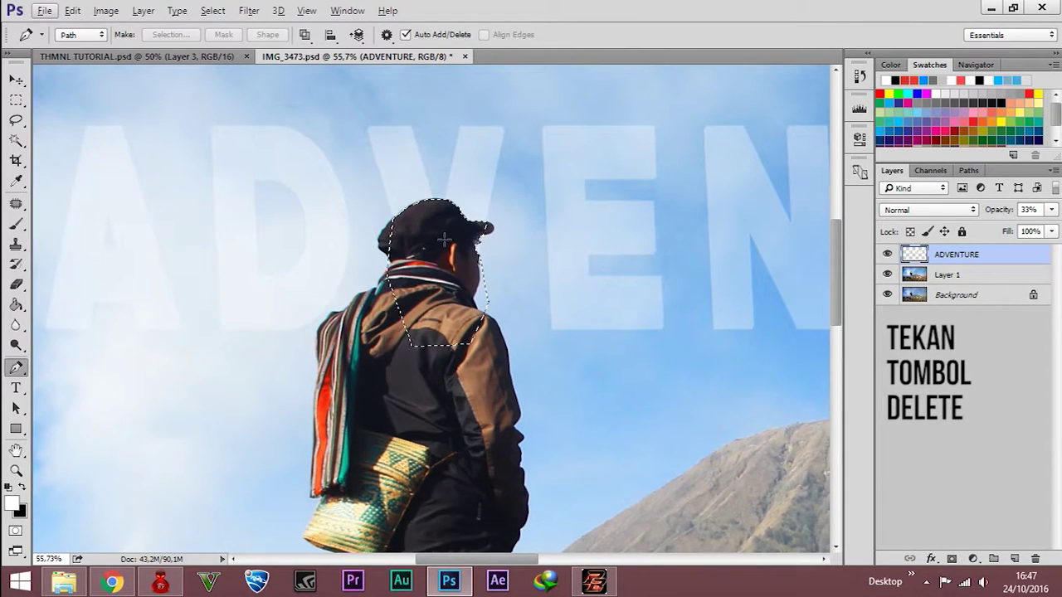
key("ctrl+d")
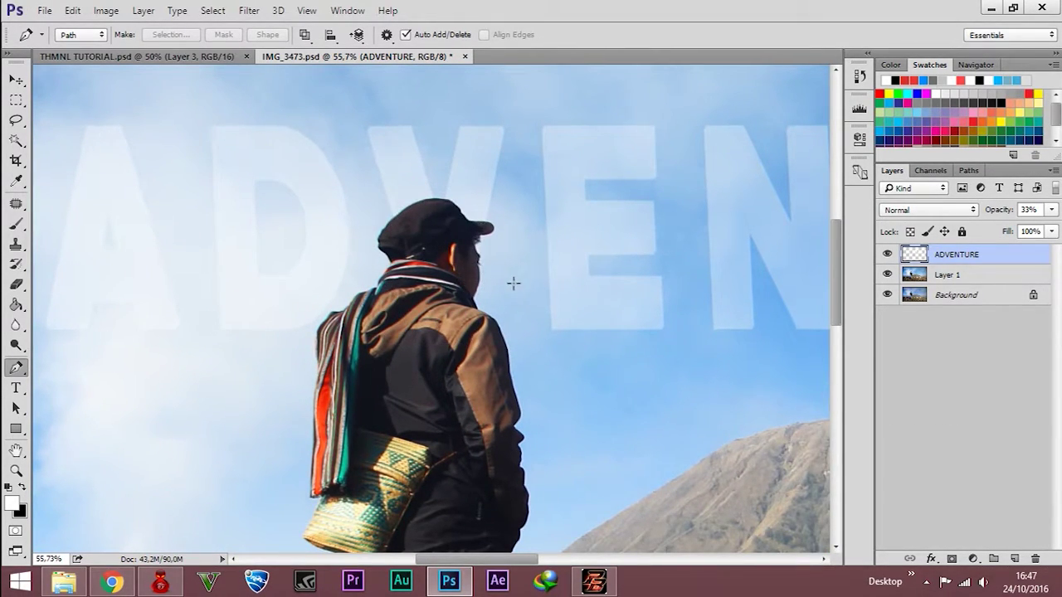
scroll(631, 274, "down", 2, "alt")
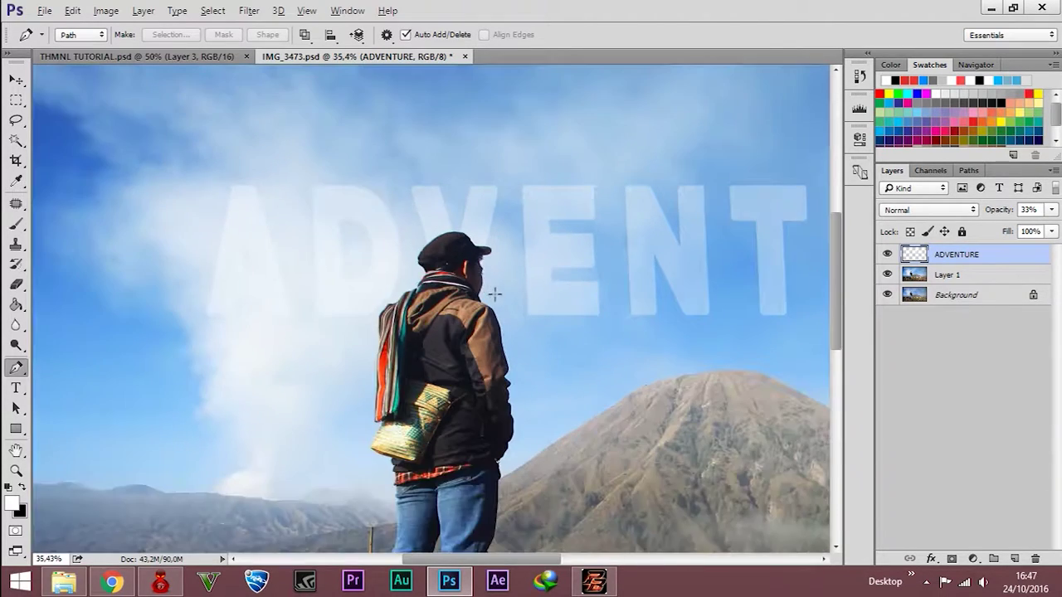
scroll(506, 299, "down", 2, "alt")
scroll(527, 311, "down", 1, "alt")
scroll(538, 315, "down", 1, "alt")
key("alt")
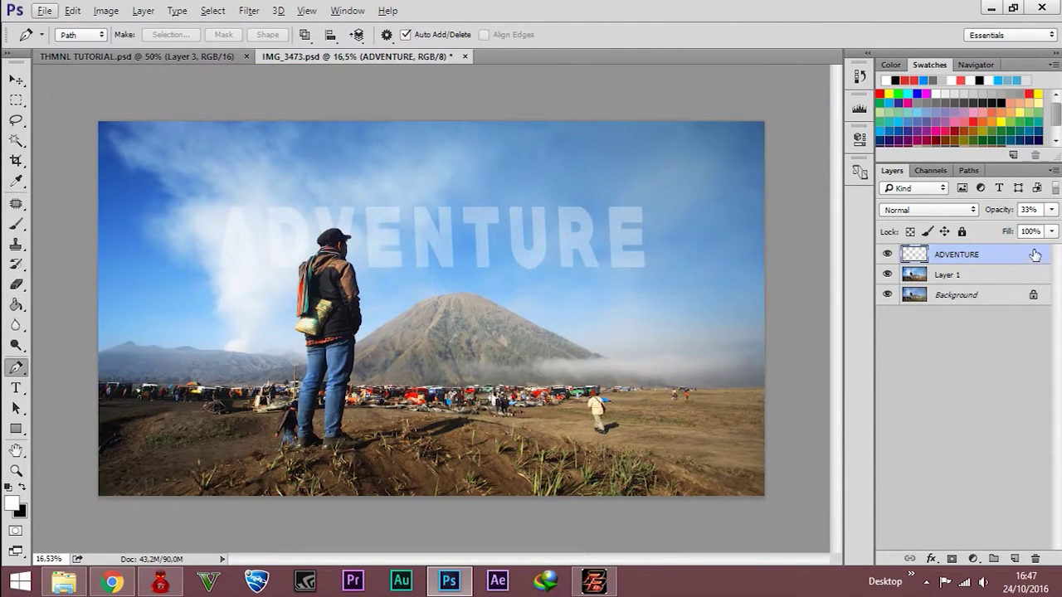
- Set ADVENTURE to 100% opacity, lock its transparent pixels and fill the letters solid white
left_click(1052, 210)
left_click_drag(1001, 228, 1055, 228)
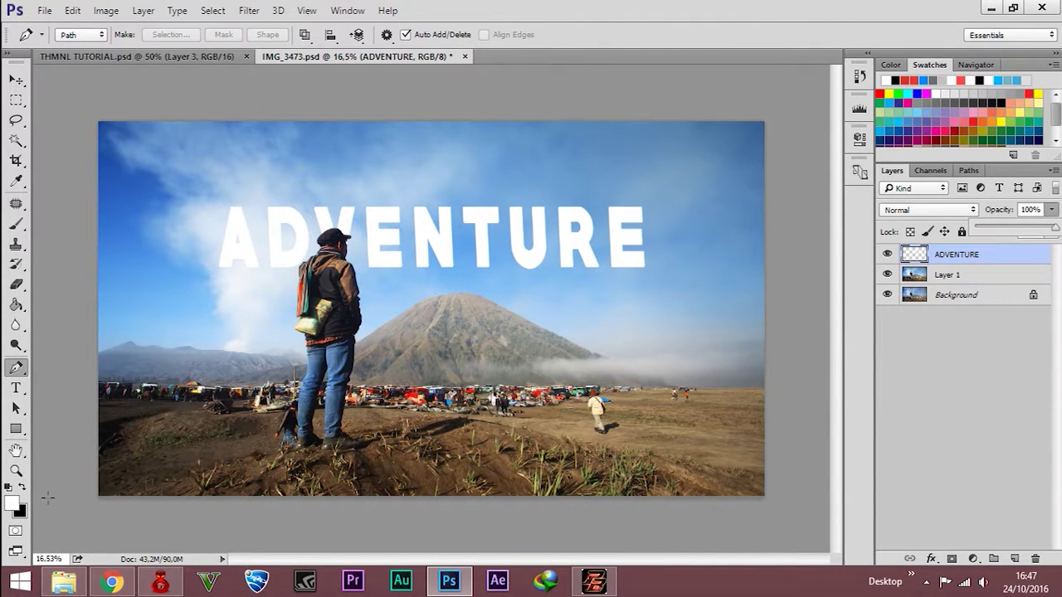
left_click(23, 490)
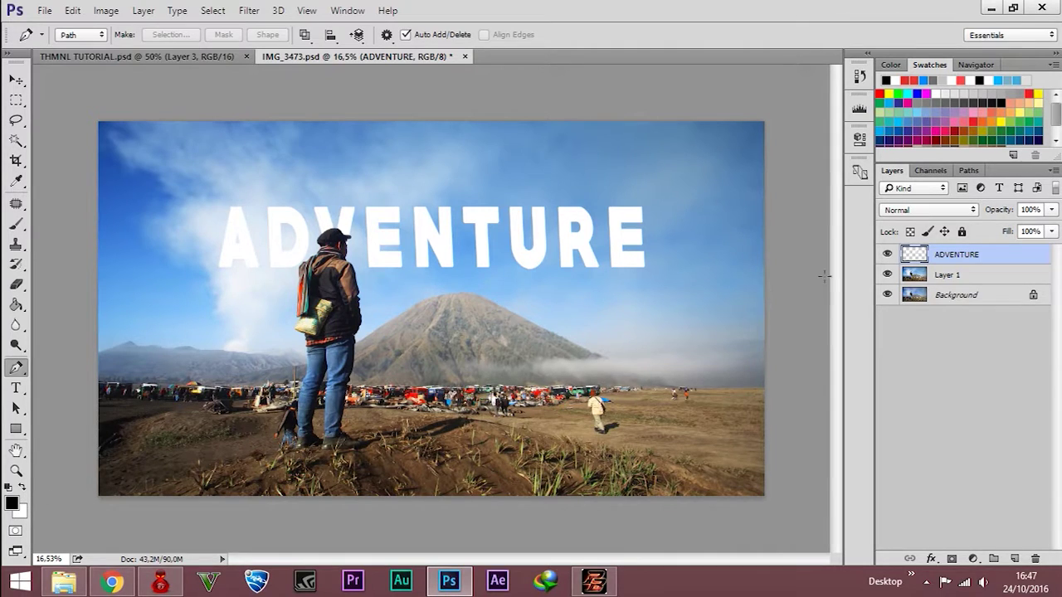
left_click(910, 231)
key("alt+BackSpace")
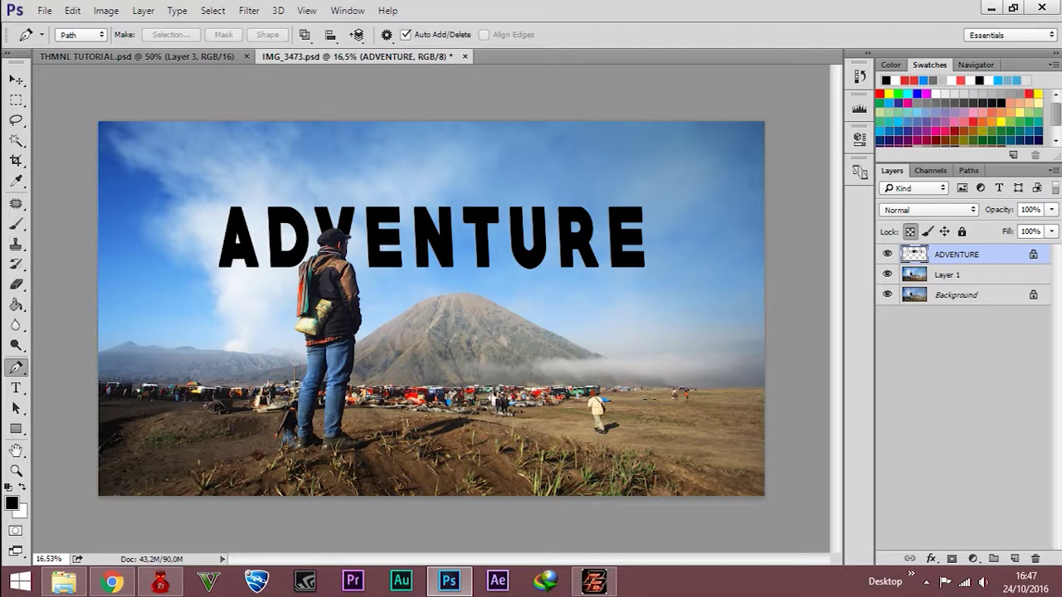
left_click(23, 491)
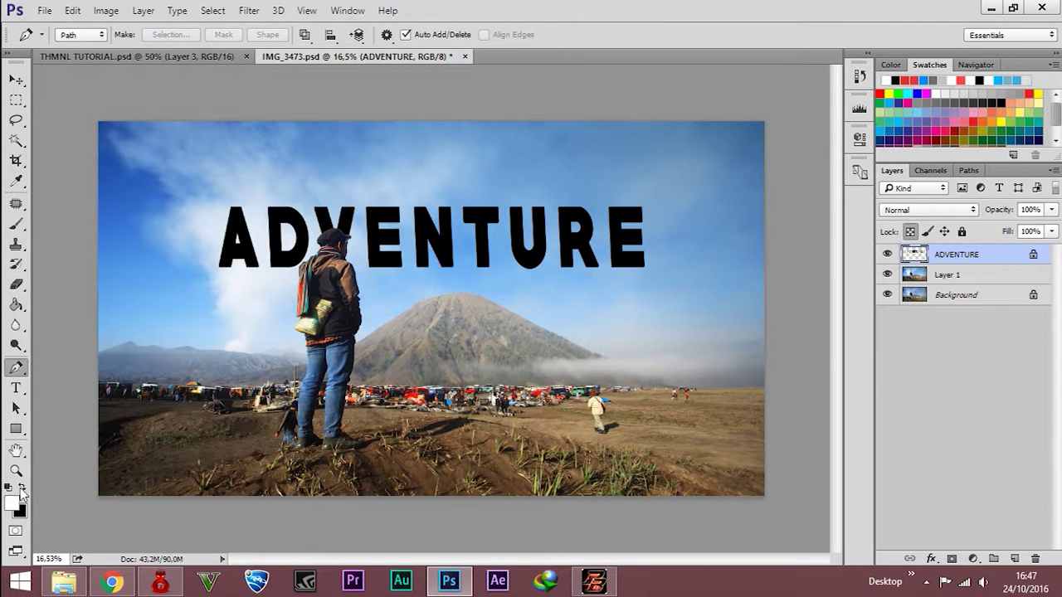
key("alt+BackSpace")
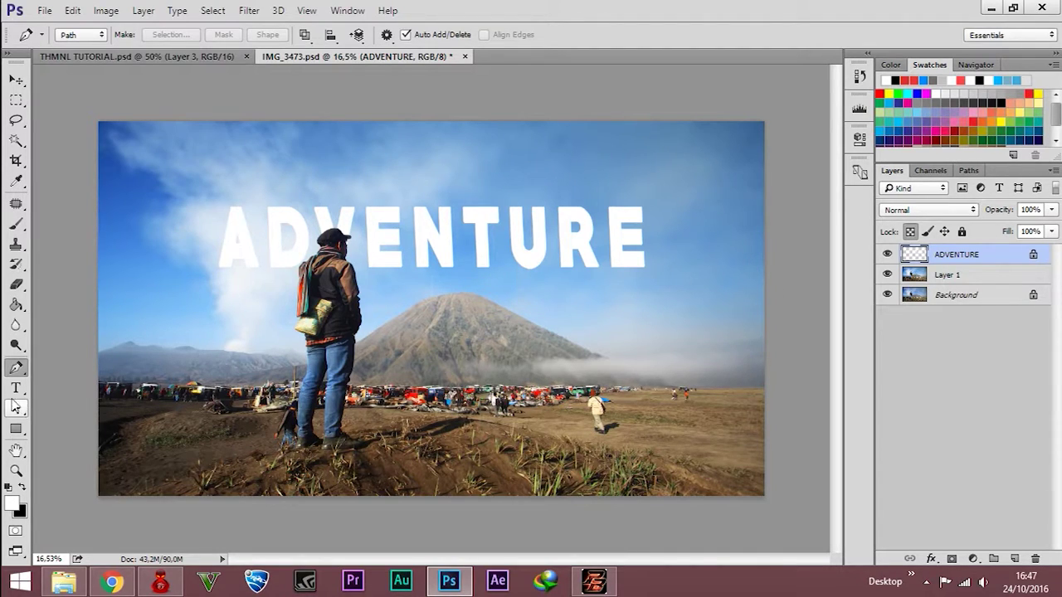
- Type MT. BROMO above the ADVENTURE word and commit it
left_click(16, 388)
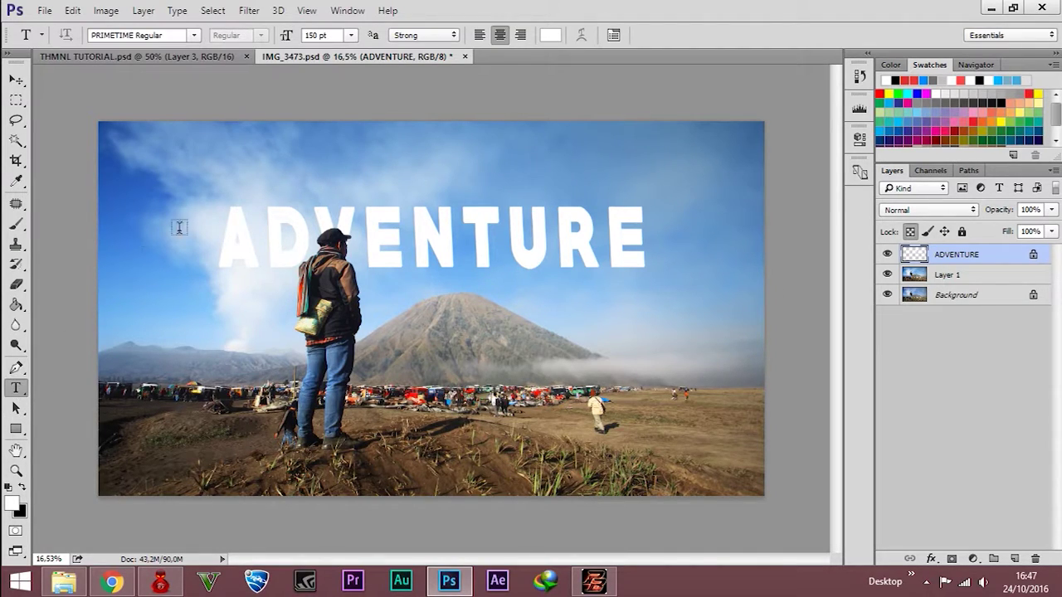
left_click(232, 192)
type("MT")
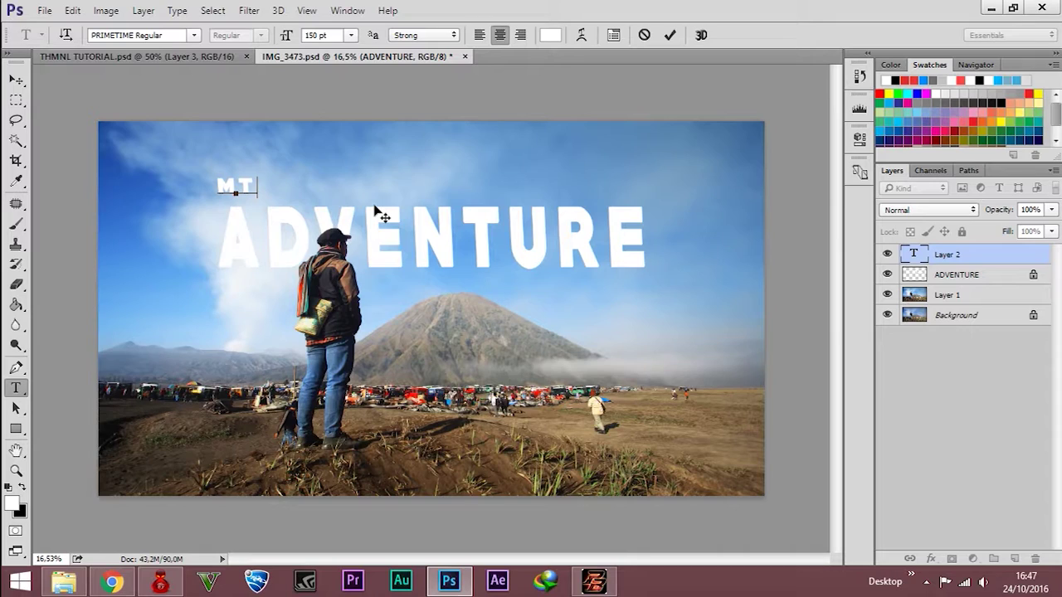
type(". BROMO")
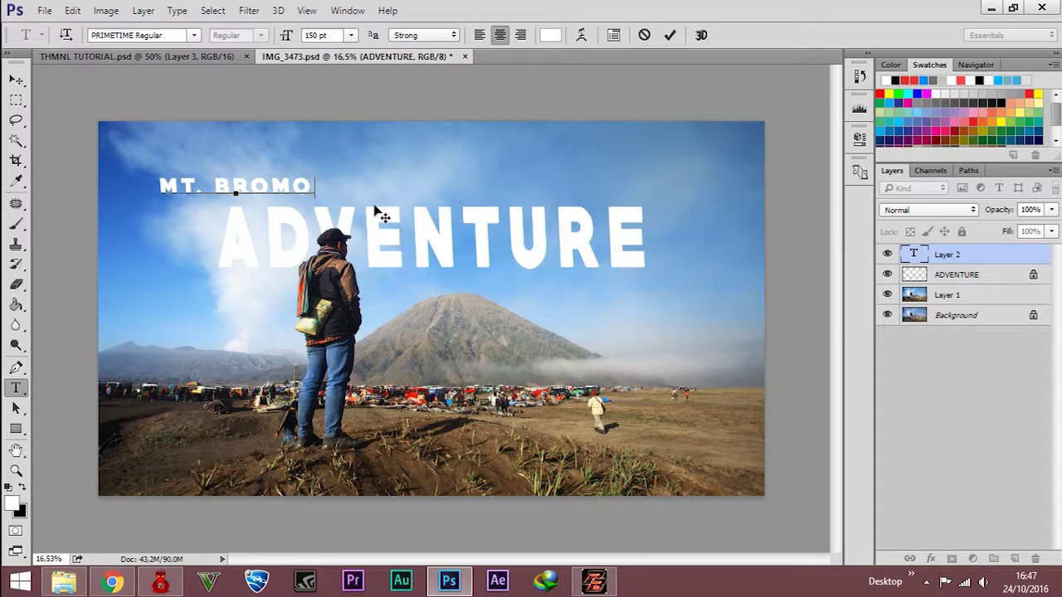
left_click(16, 78)
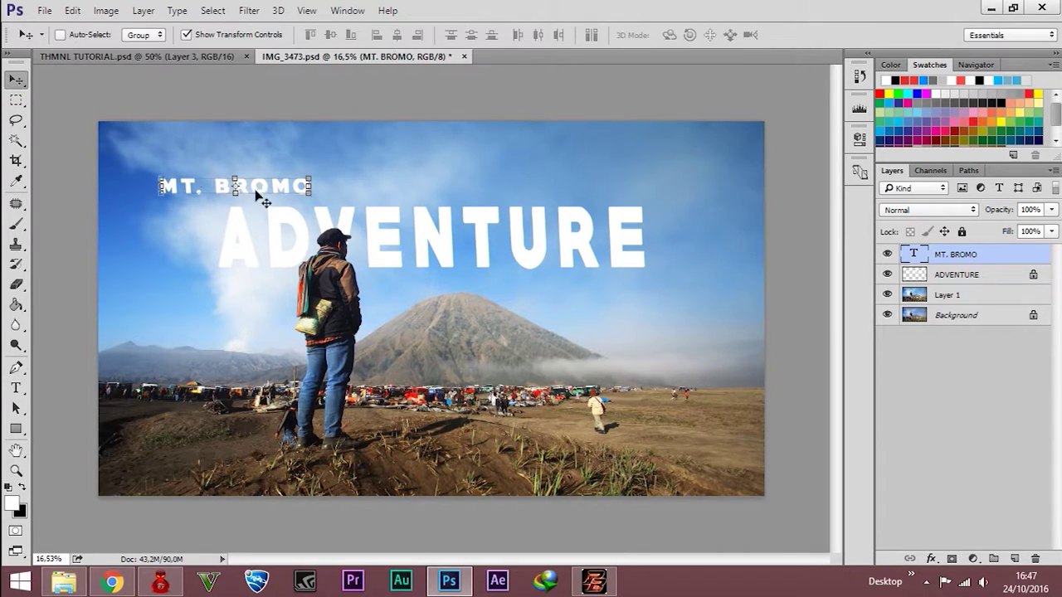
- Shrink MT. BROMO to about a third and position it above ADVENTURE's left end
left_click_drag(308, 177, 201, 201)
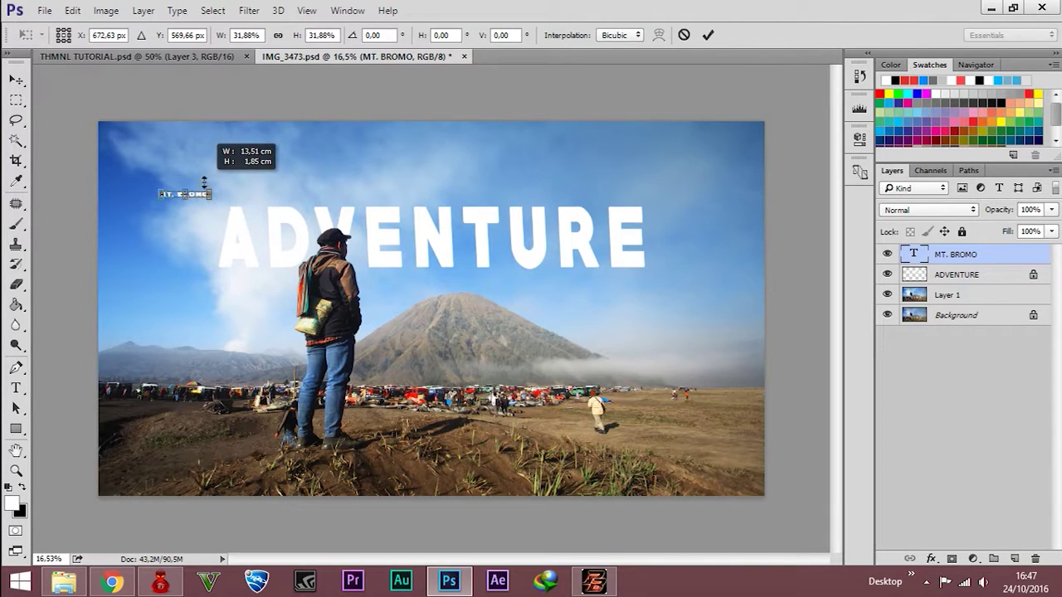
left_click_drag(207, 195, 264, 193)
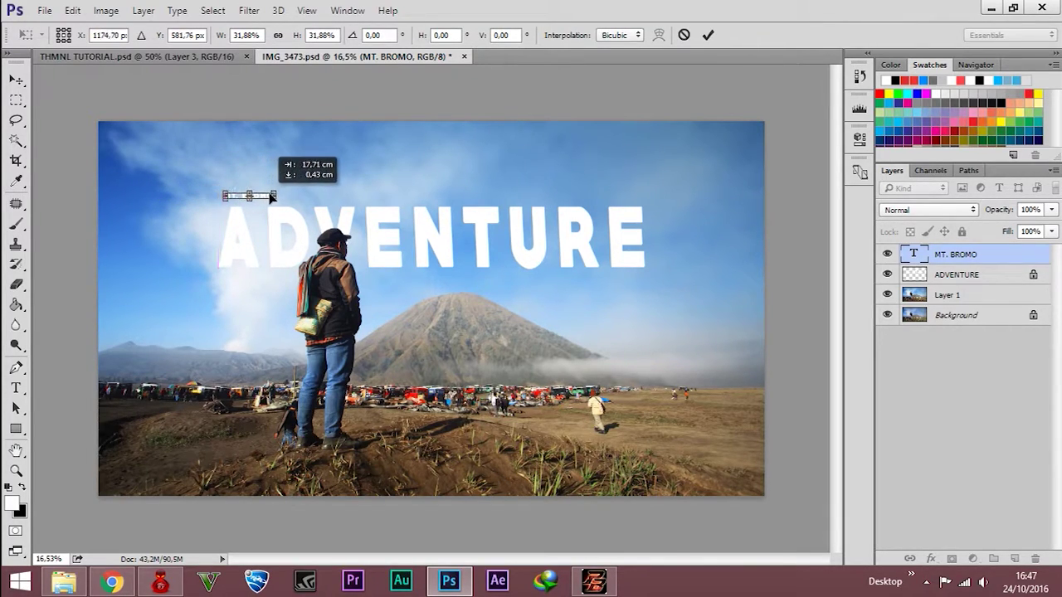
left_click_drag(264, 194, 293, 181)
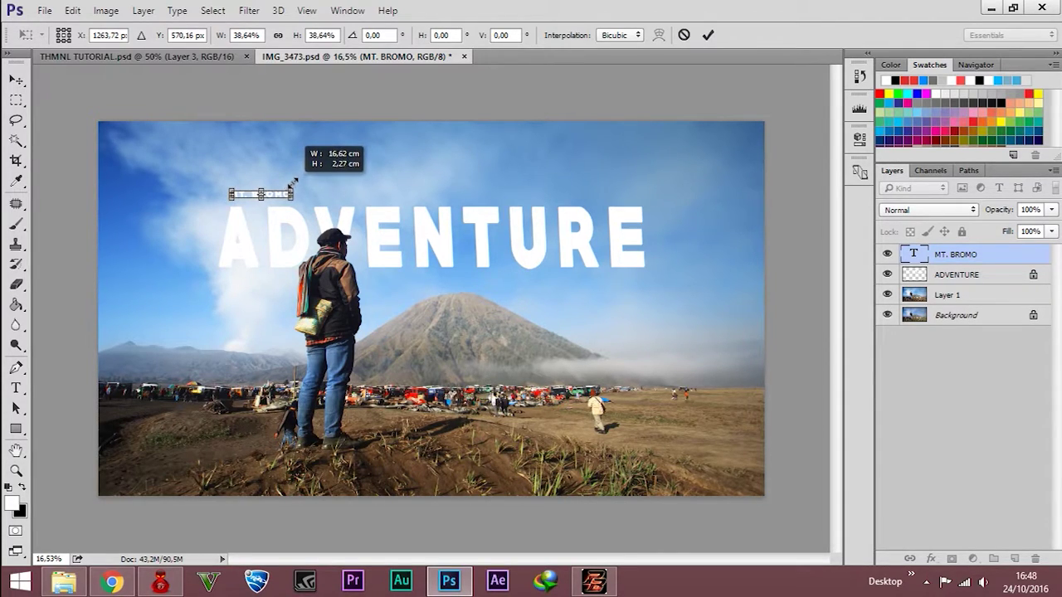
key("Return")
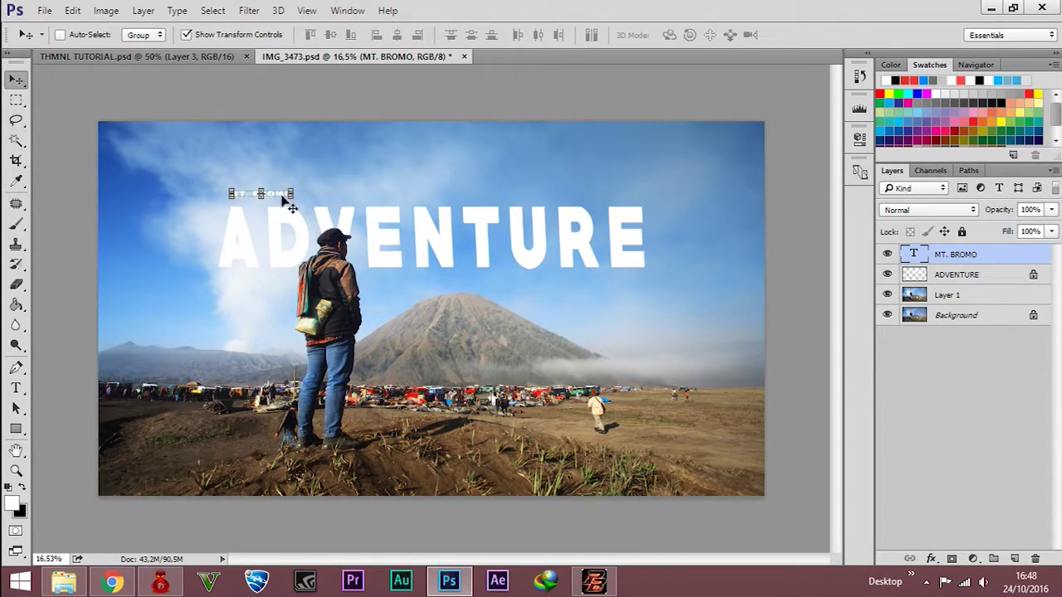
left_click_drag(276, 194, 277, 196)
key("shift+Down")
key("shift+Down")
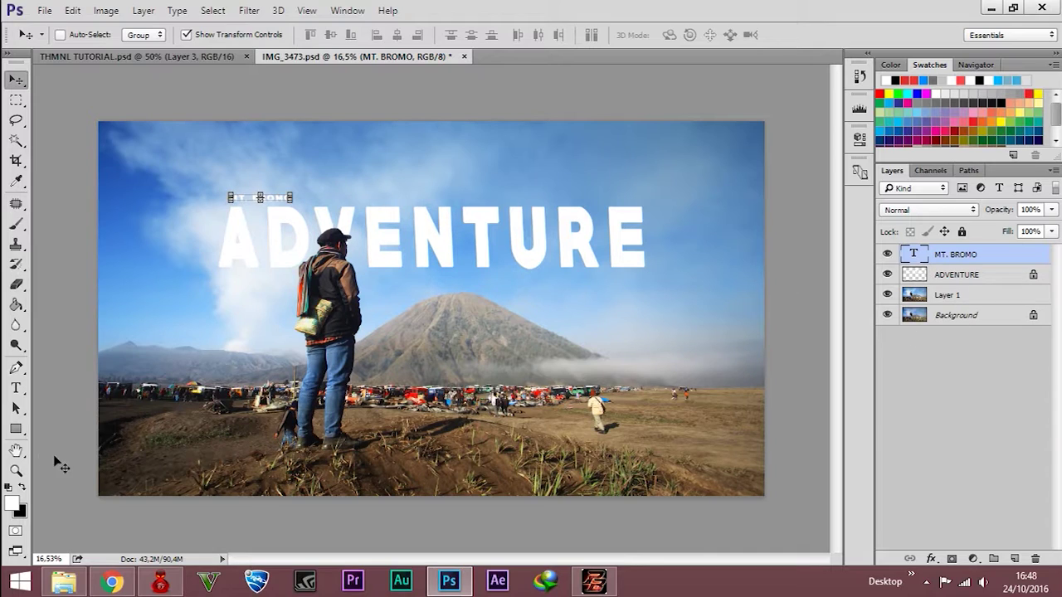
left_click(16, 223)
left_click(263, 228)
- Rasterize MT. BROMO, lock its transparent pixels and fill it with black
key("Return")
key("z")
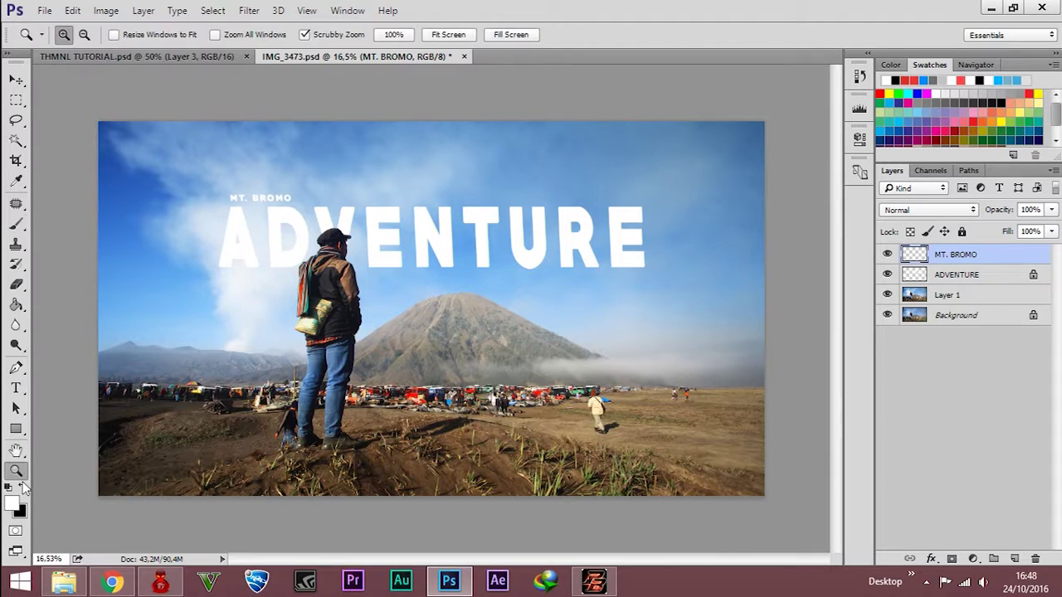
left_click(22, 487)
left_click(910, 232)
key("alt+BackSpace")
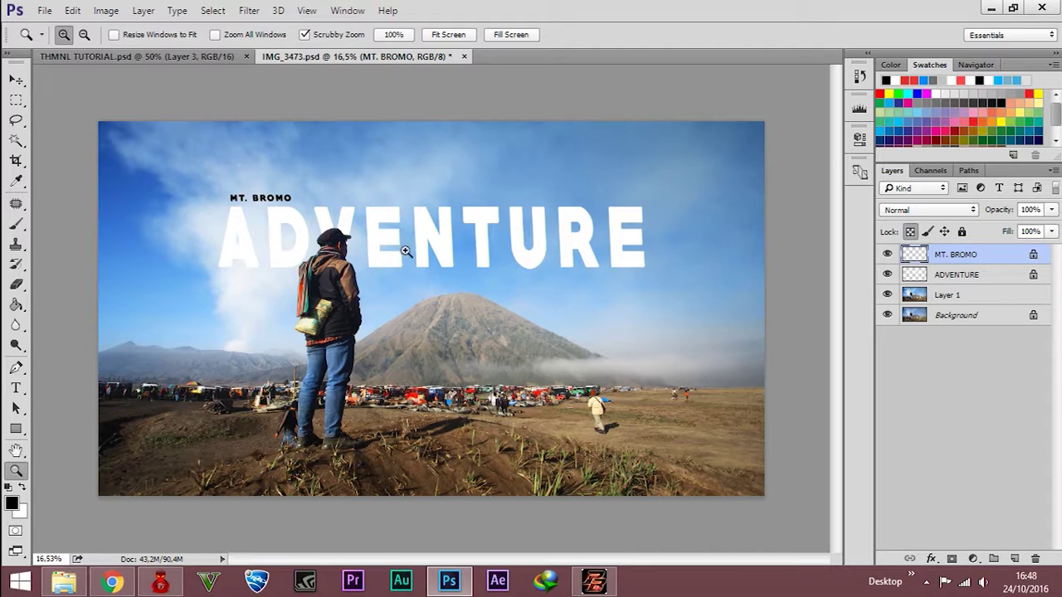
scroll(298, 300, "up", 1)
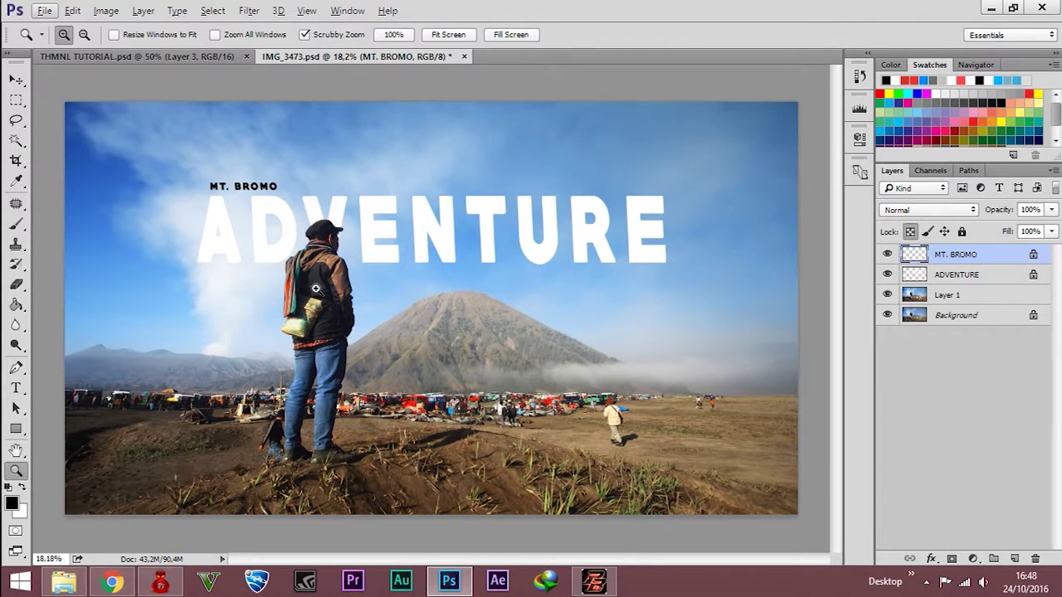